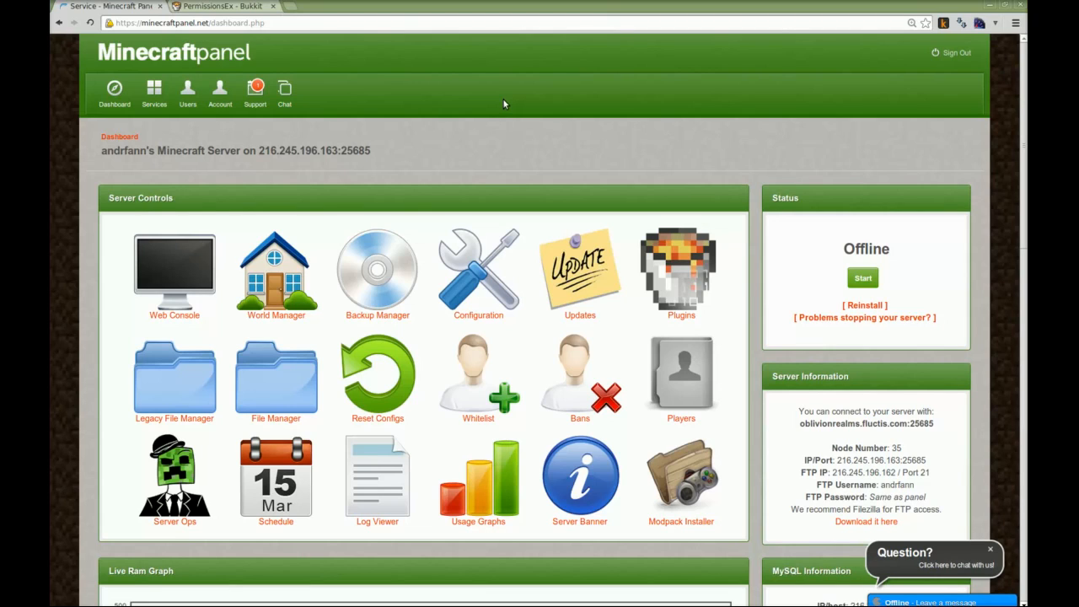
# Review the server configuration's general, map, animals/mobs and player settings, and submit the configuration
pyautogui.click(483, 265)
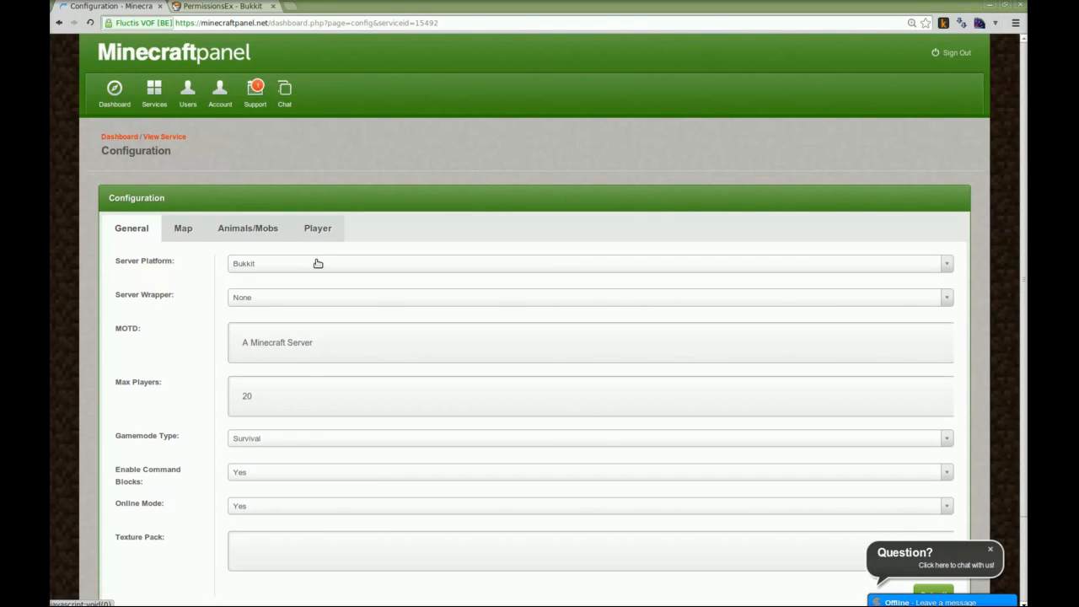
pyautogui.click(174, 237)
pyautogui.click(238, 236)
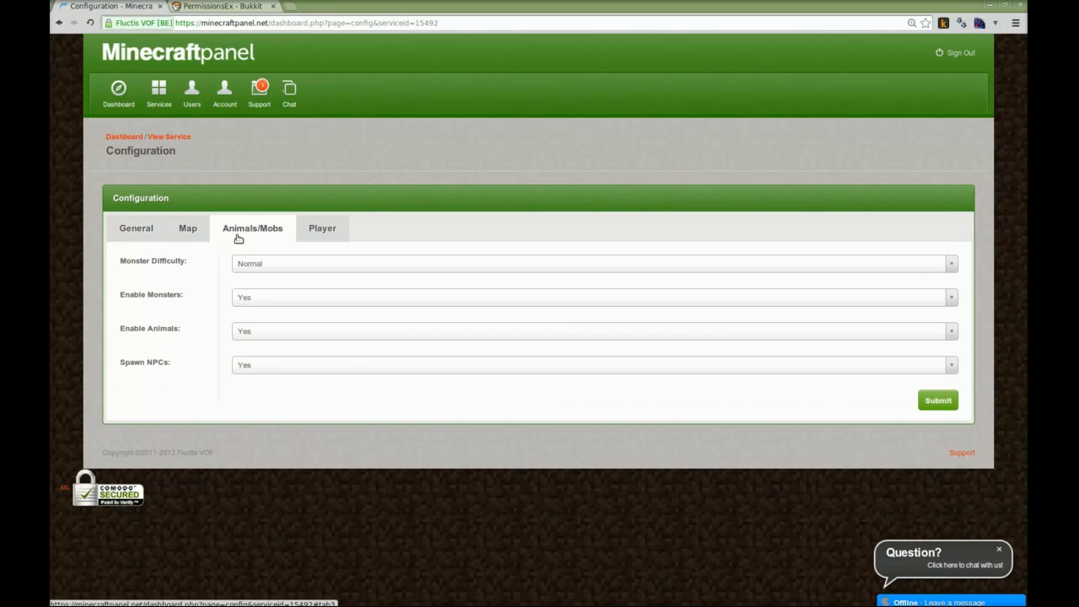
pyautogui.click(322, 233)
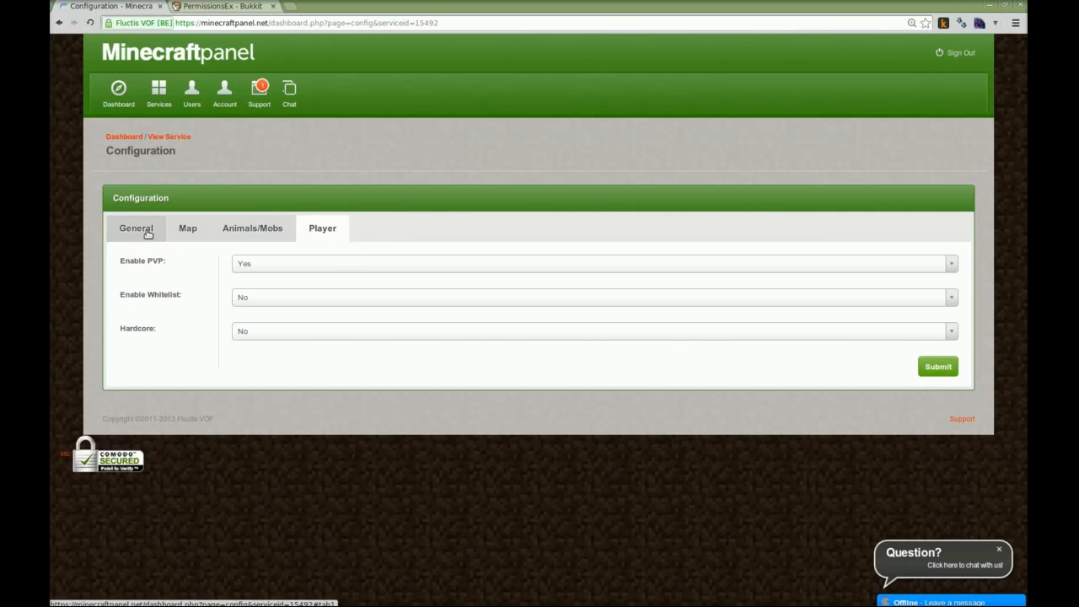
pyautogui.click(941, 366)
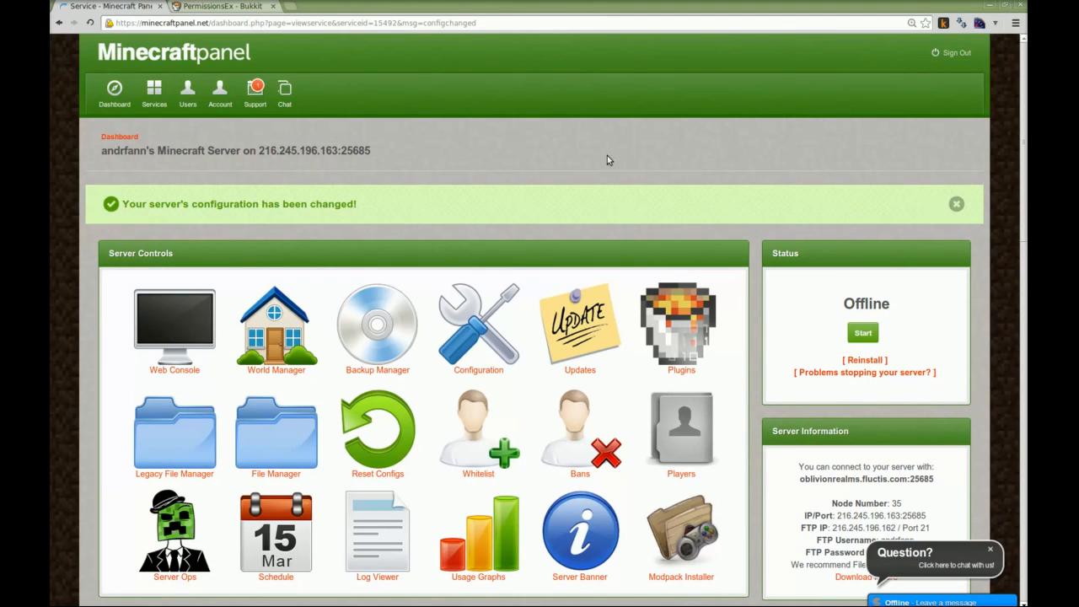
# Apply the Bukkit development build 2970 (1.7.2-R0.2) to the server through the update manager
pyautogui.click(588, 309)
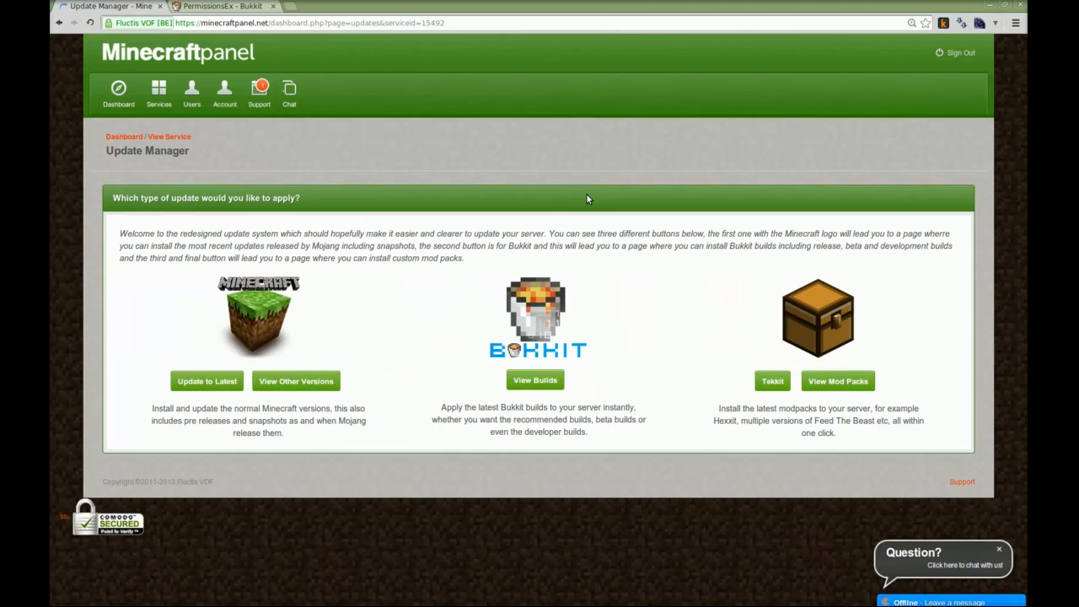
pyautogui.click(540, 384)
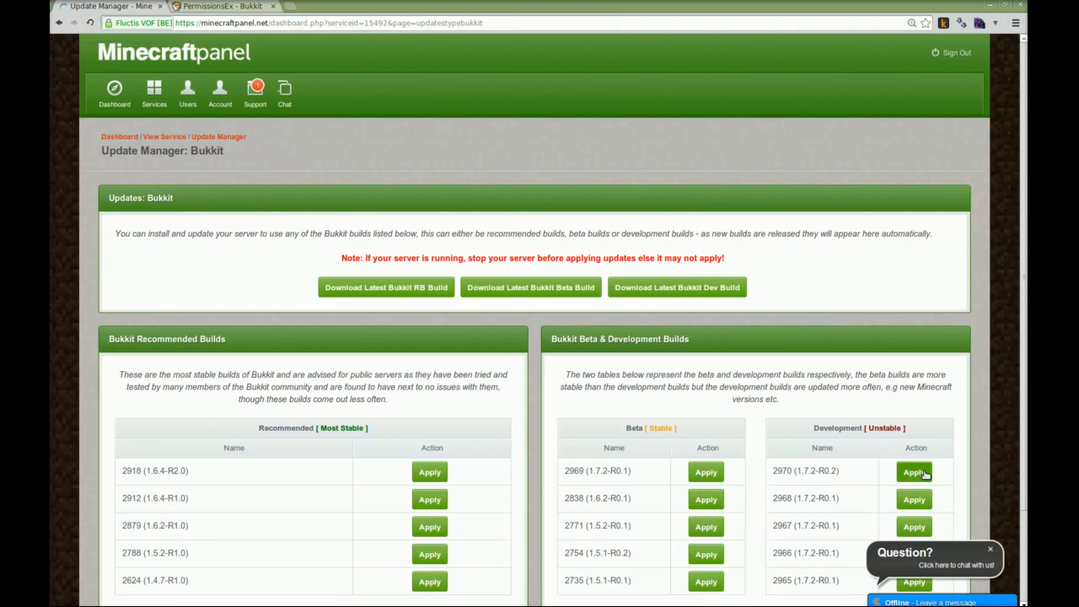
pyautogui.scroll(-2, 930, 429)
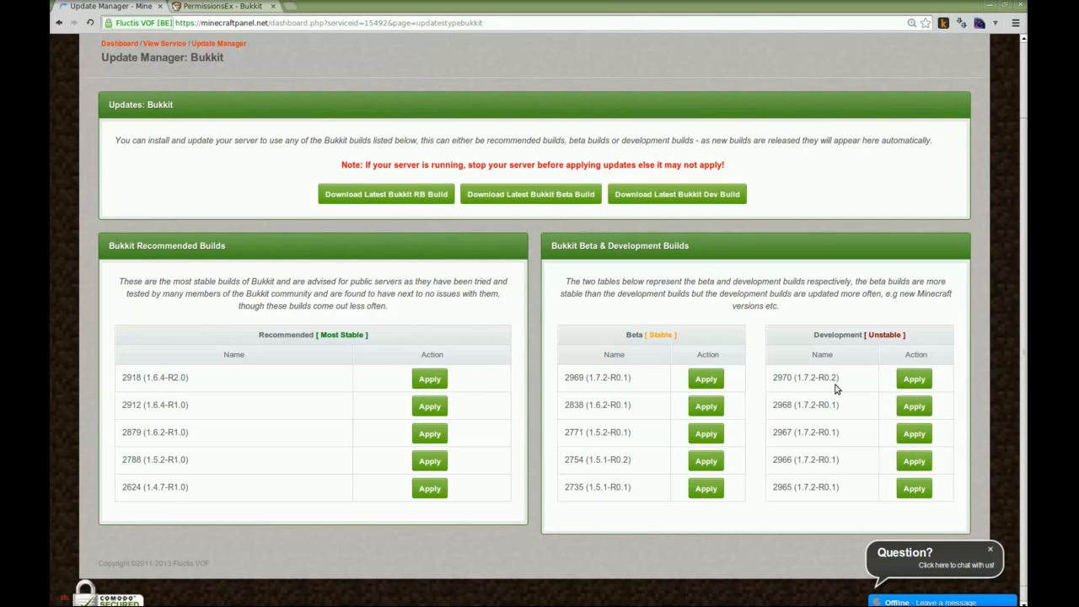
pyautogui.click(913, 388)
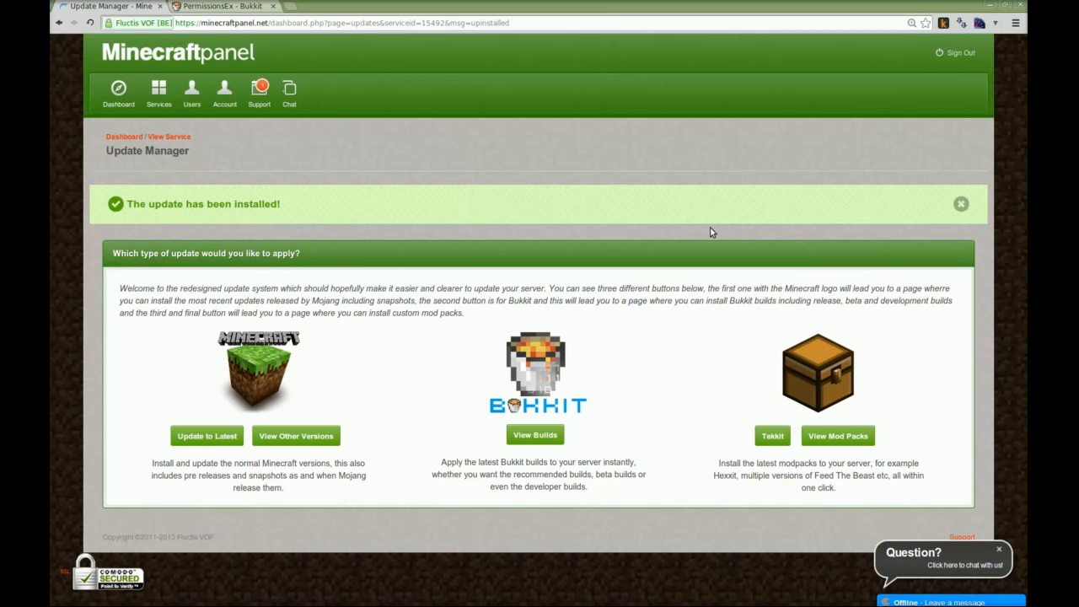
# Open the server's plugin manager and copy the download link address from the PermissionsEx page on BukkitDev
pyautogui.click(135, 142)
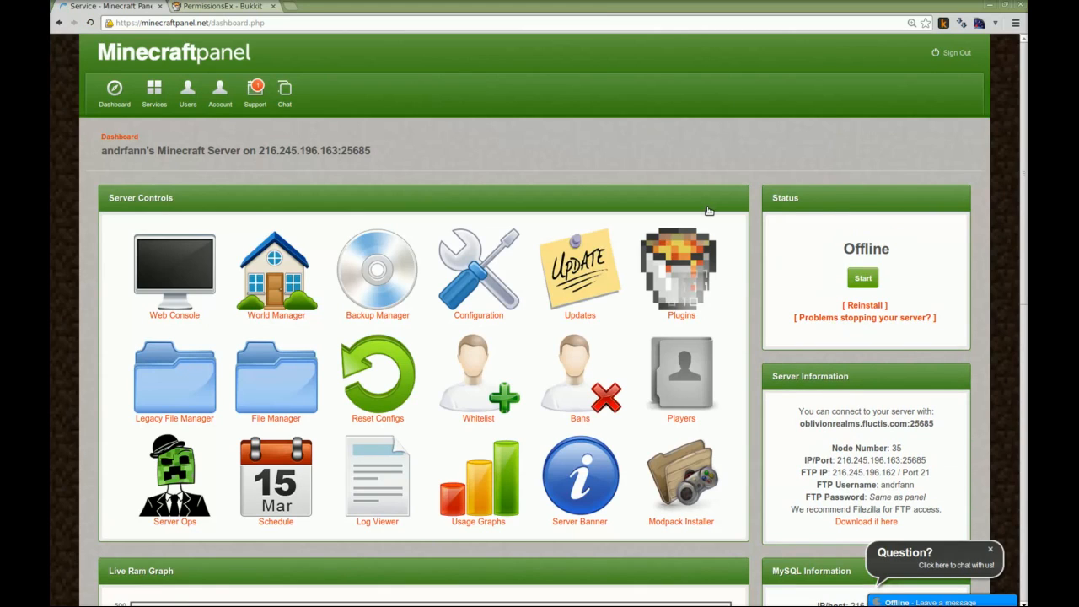
pyautogui.click(677, 289)
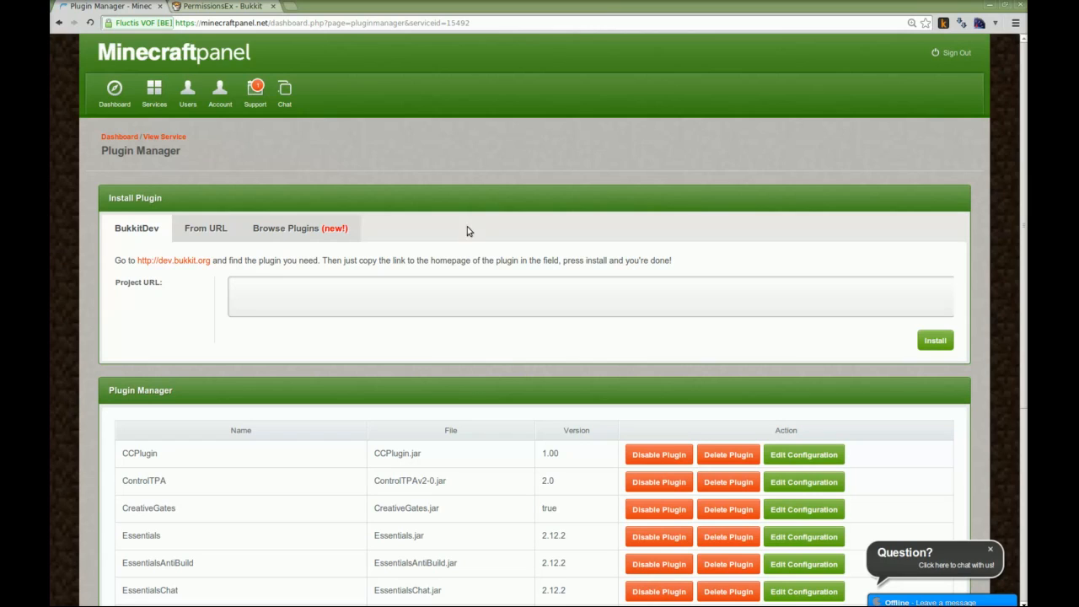
pyautogui.click(396, 279)
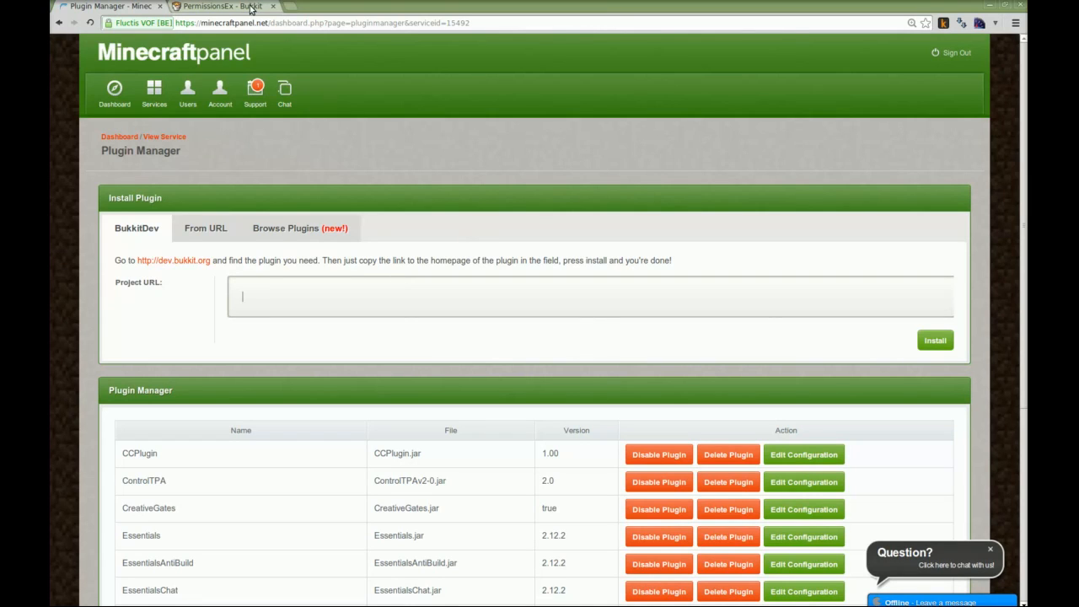
pyautogui.click(221, 6)
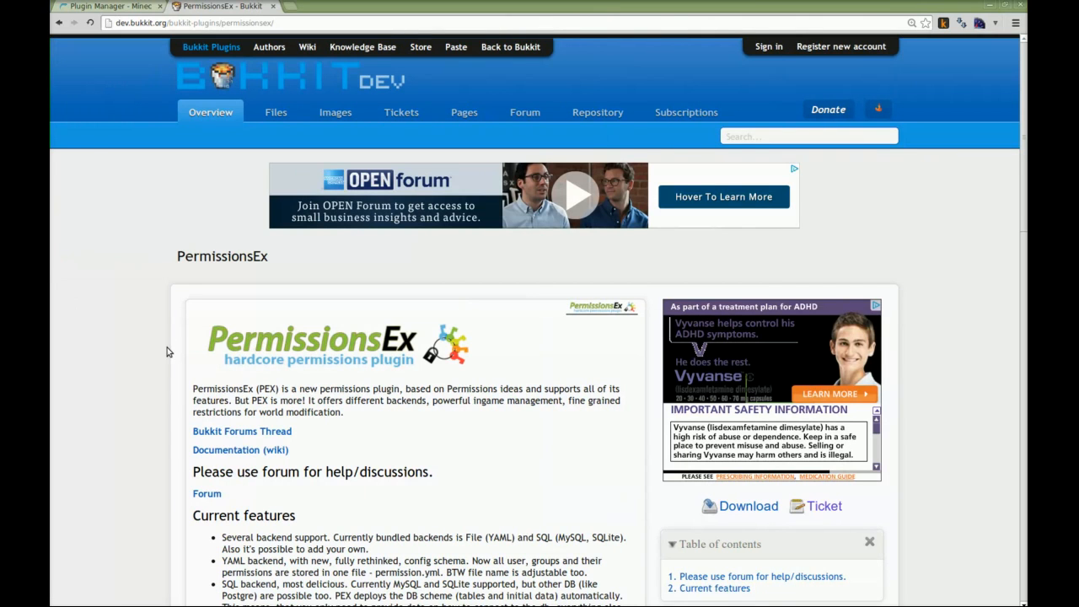
pyautogui.rightClick(749, 512)
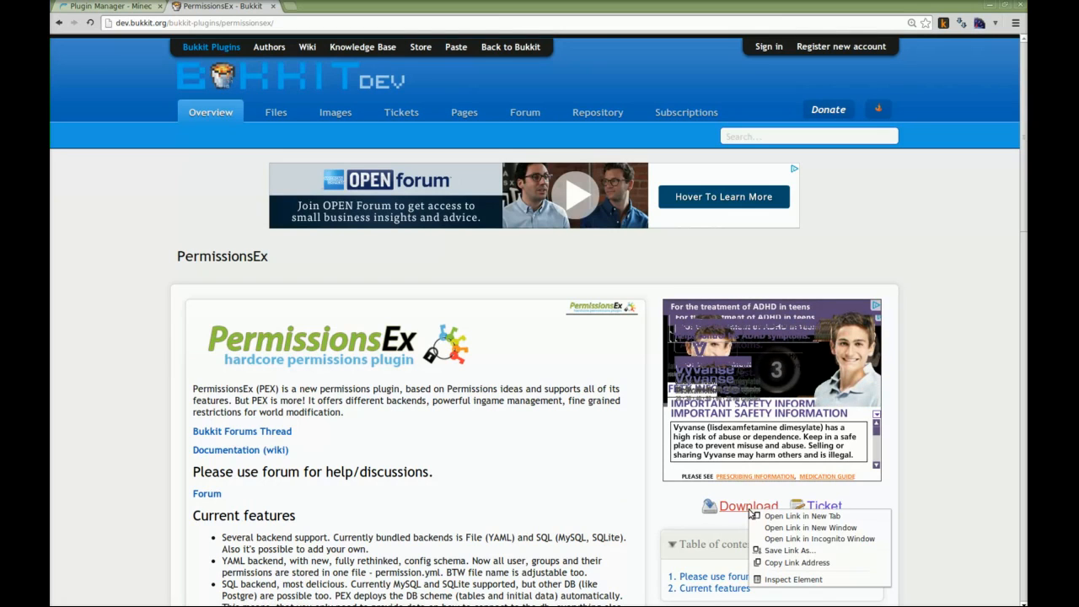
pyautogui.click(781, 563)
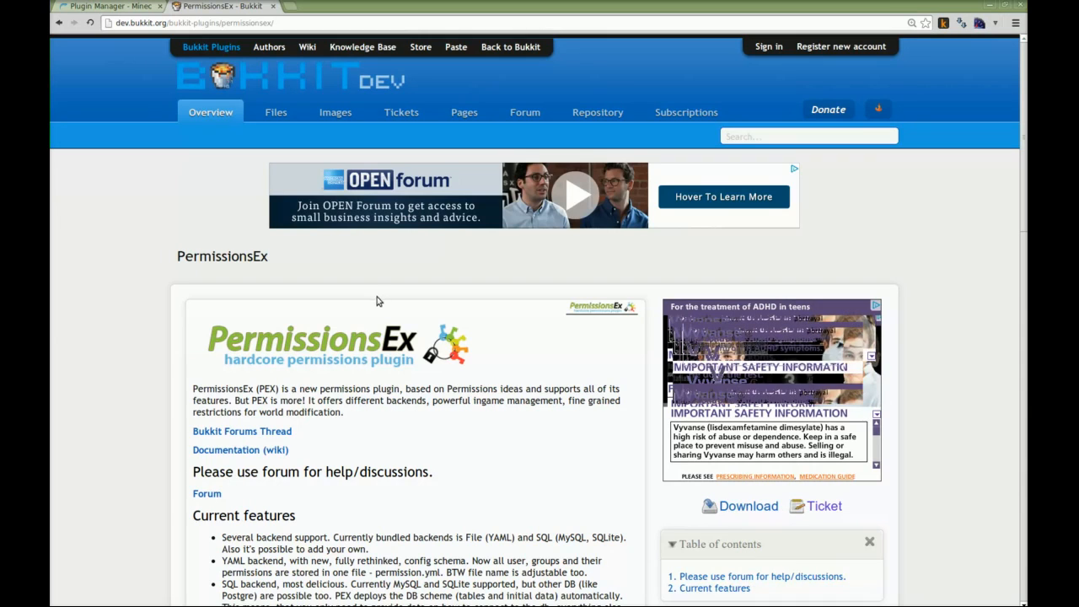
# Install PermissionsEx in the plugin manager using the copied BukkitDev link as project URL, and check the installed plugin list
pyautogui.click(130, 7)
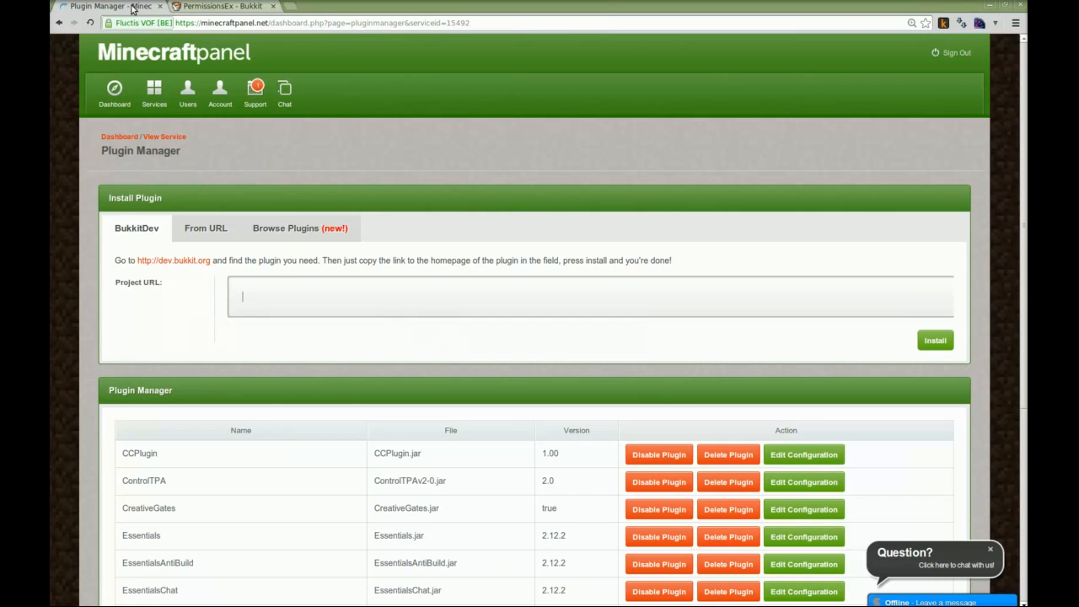
pyautogui.rightClick(344, 289)
pyautogui.click(381, 348)
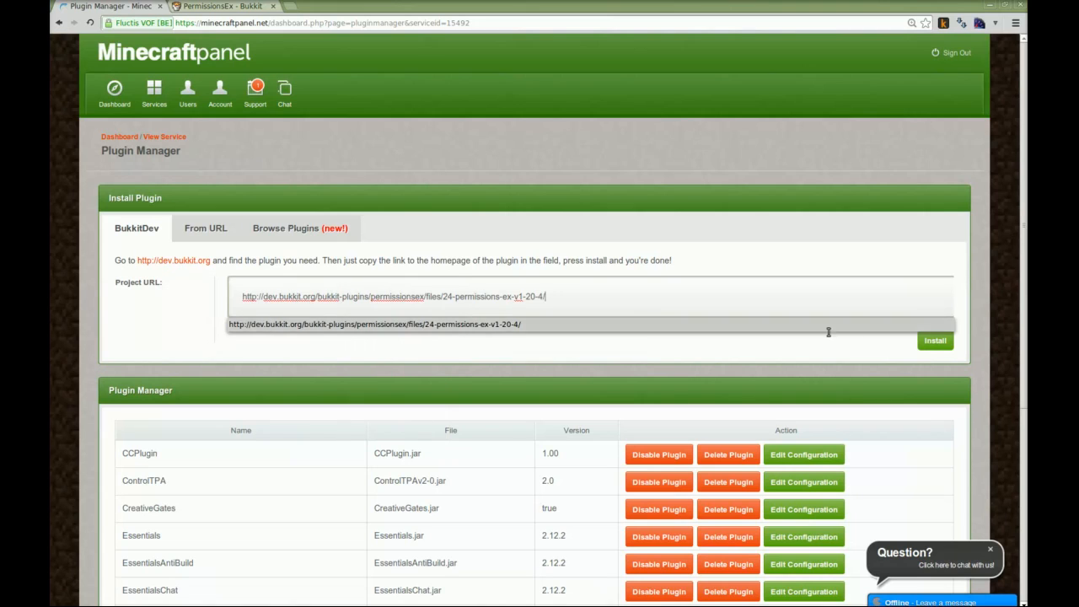
pyautogui.click(929, 344)
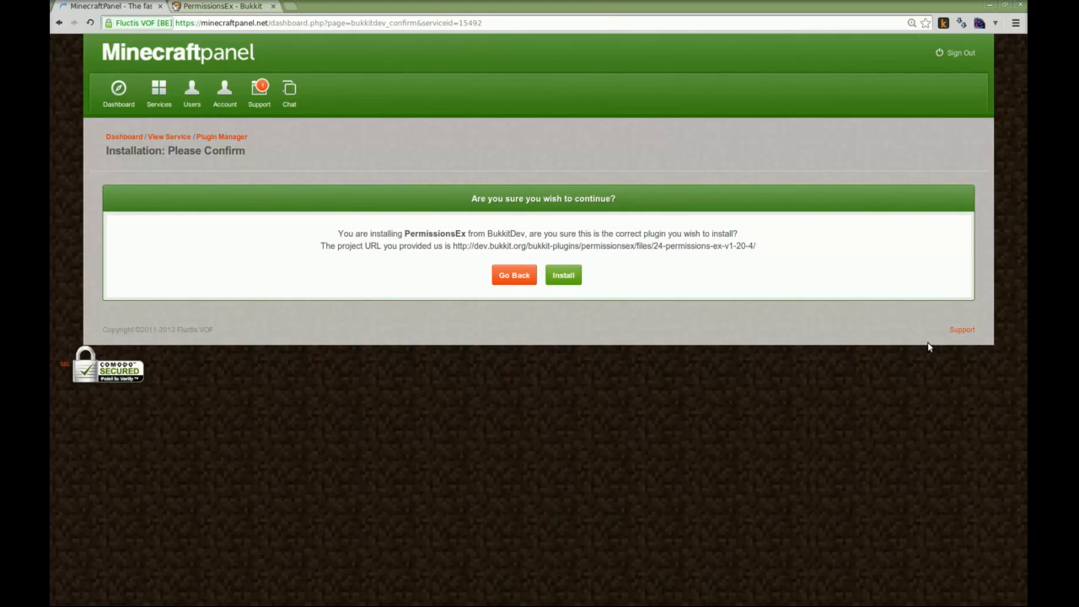
pyautogui.click(578, 275)
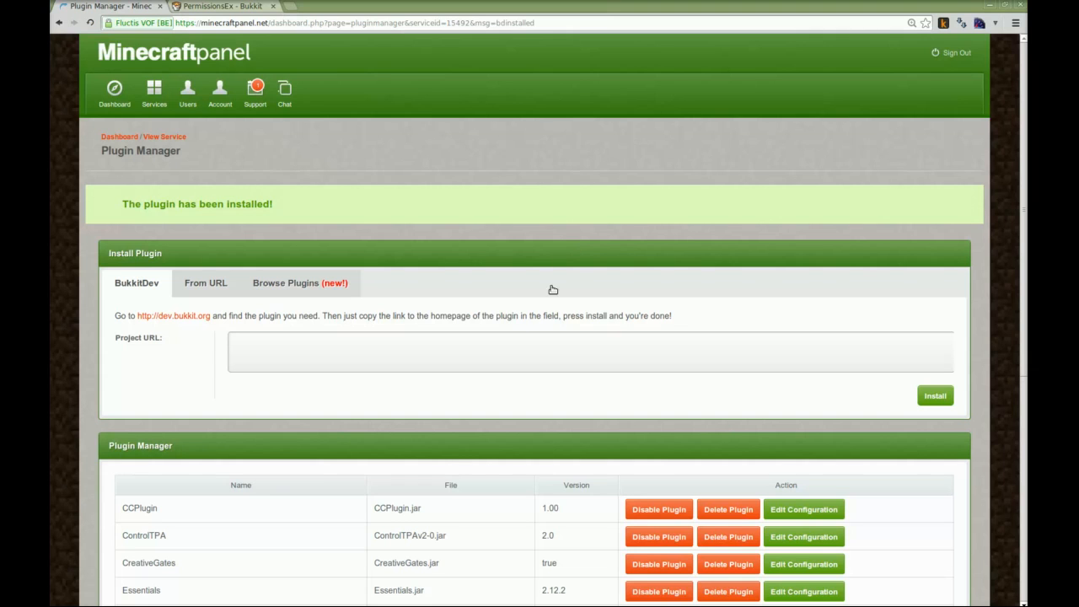
pyautogui.scroll(-3, 537, 346)
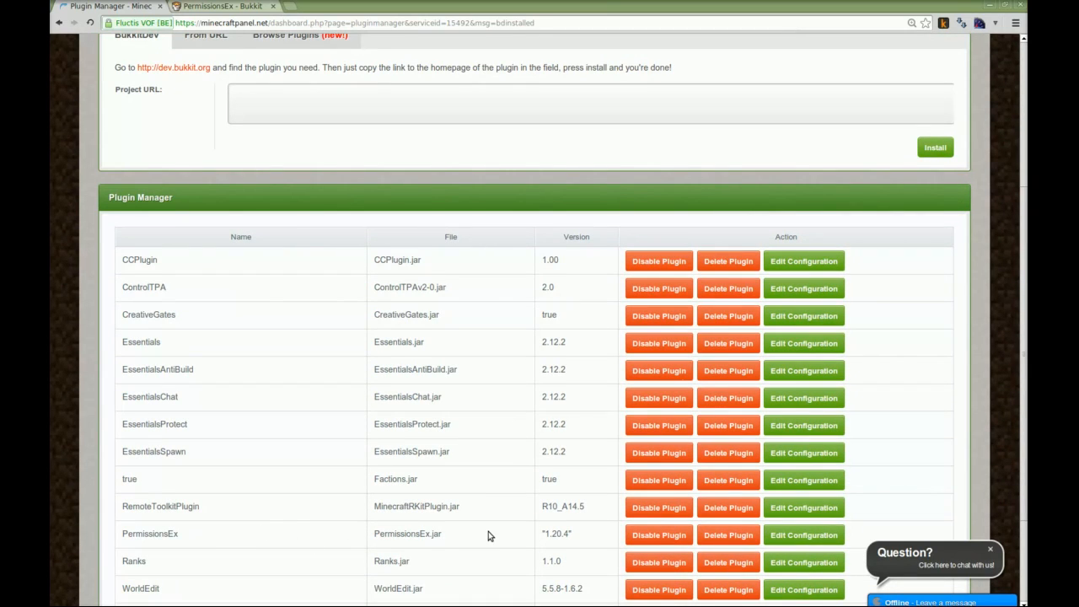
pyautogui.scroll(1, 487, 535)
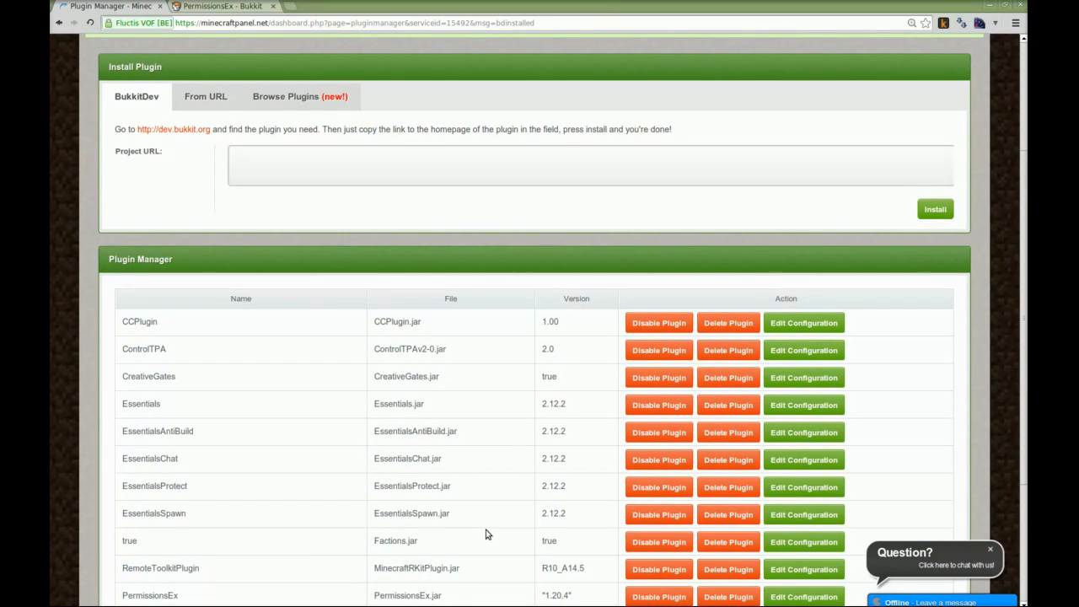
pyautogui.scroll(1, 486, 533)
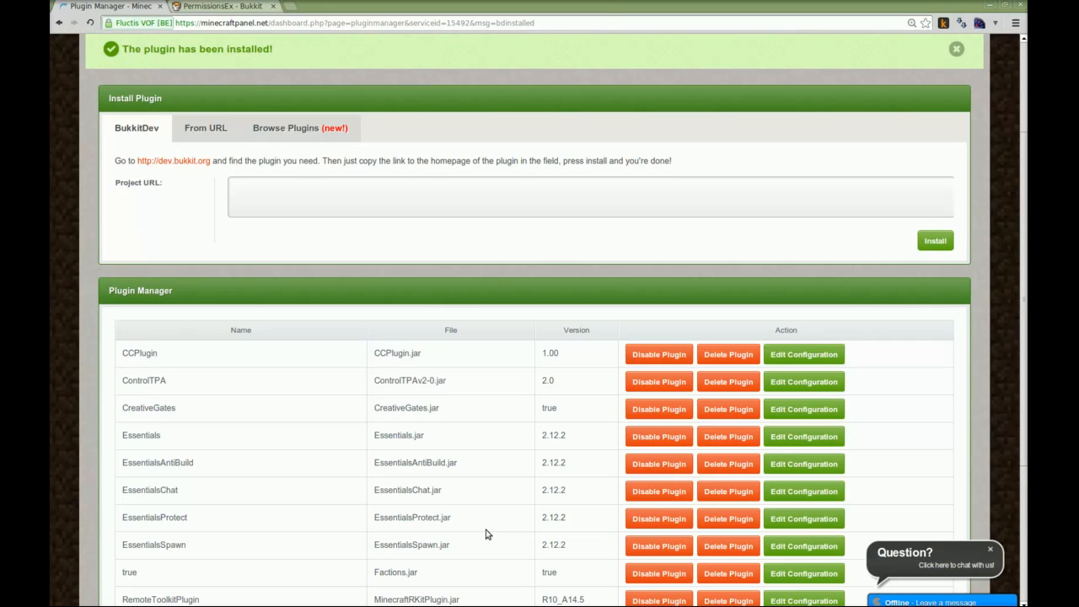
pyautogui.scroll(1, 486, 534)
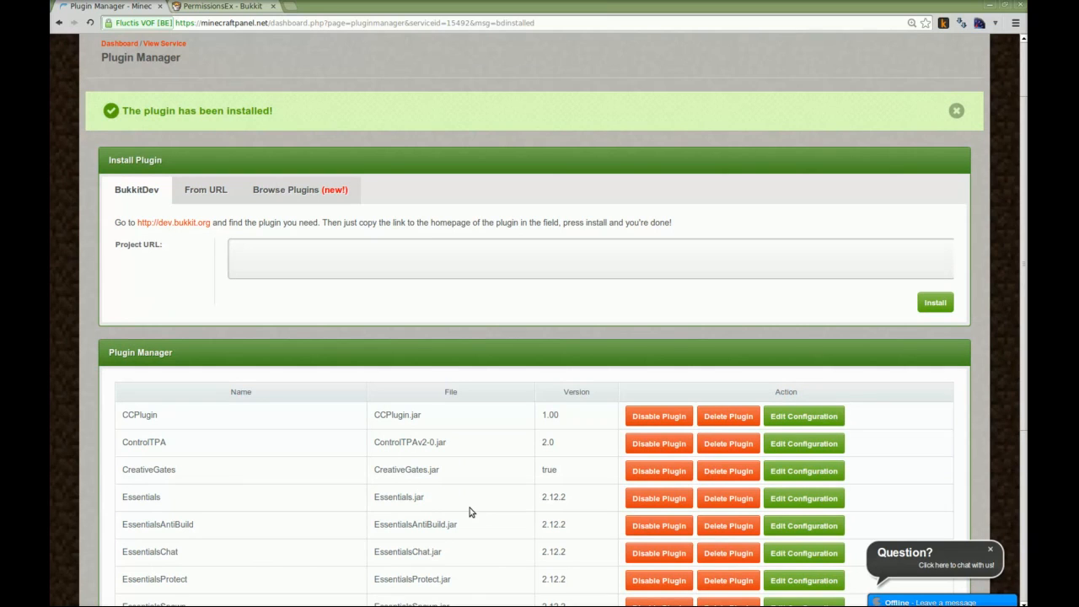
pyautogui.hotkey('alt', 'Tab')
pyautogui.hotkey('alt', 'Tab')
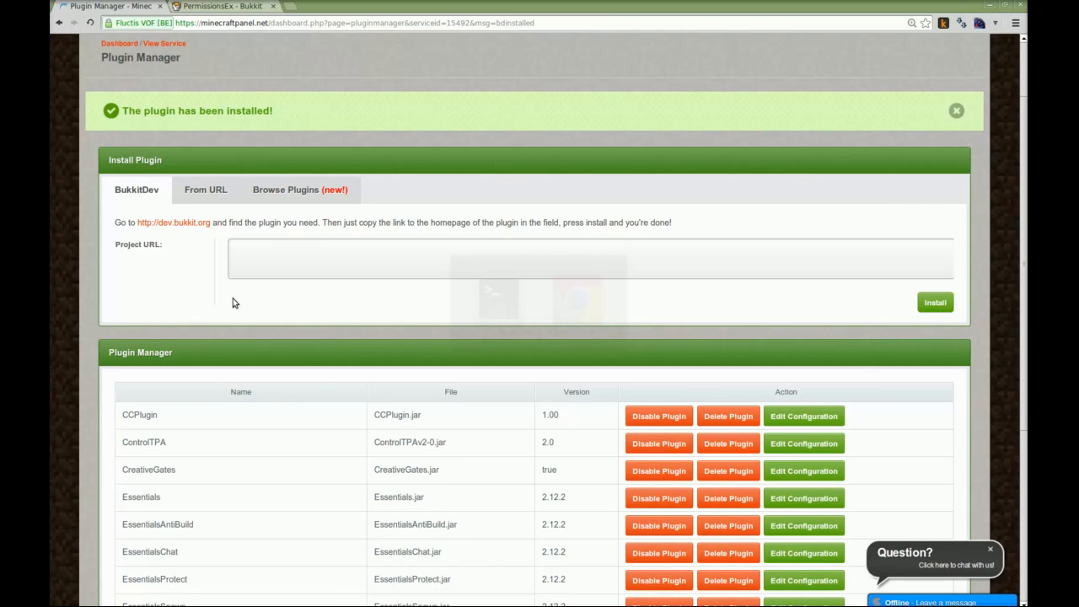
pyautogui.hotkey('alt', 'Tab')
pyautogui.hotkey('alt', 'Tab')
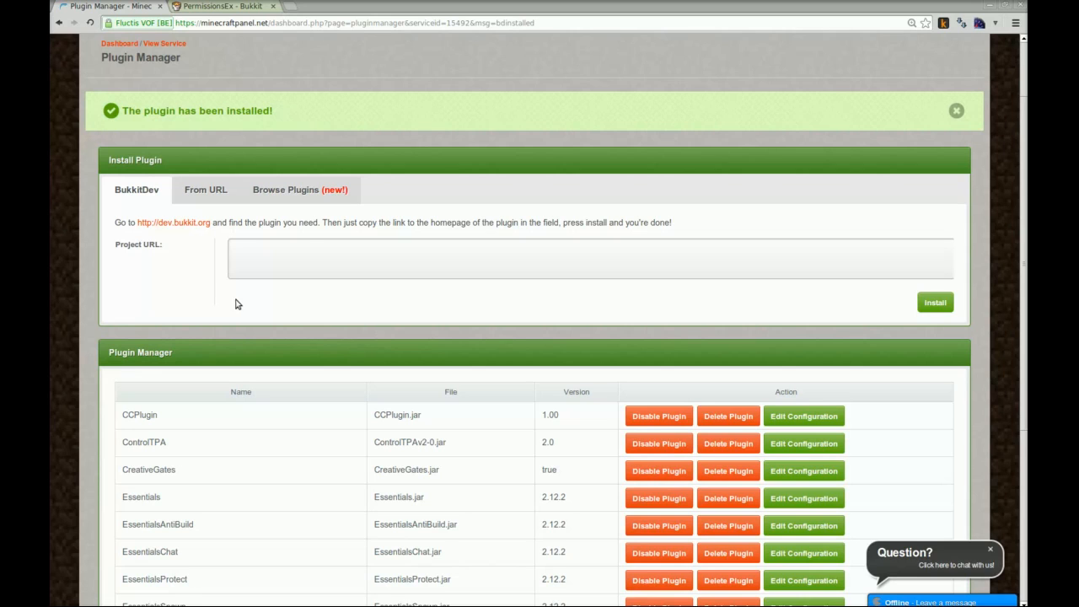
# Search the built-in plugin browser for "mcmoney", install the McMoney plugin, and check the installed plugin list
pyautogui.click(305, 193)
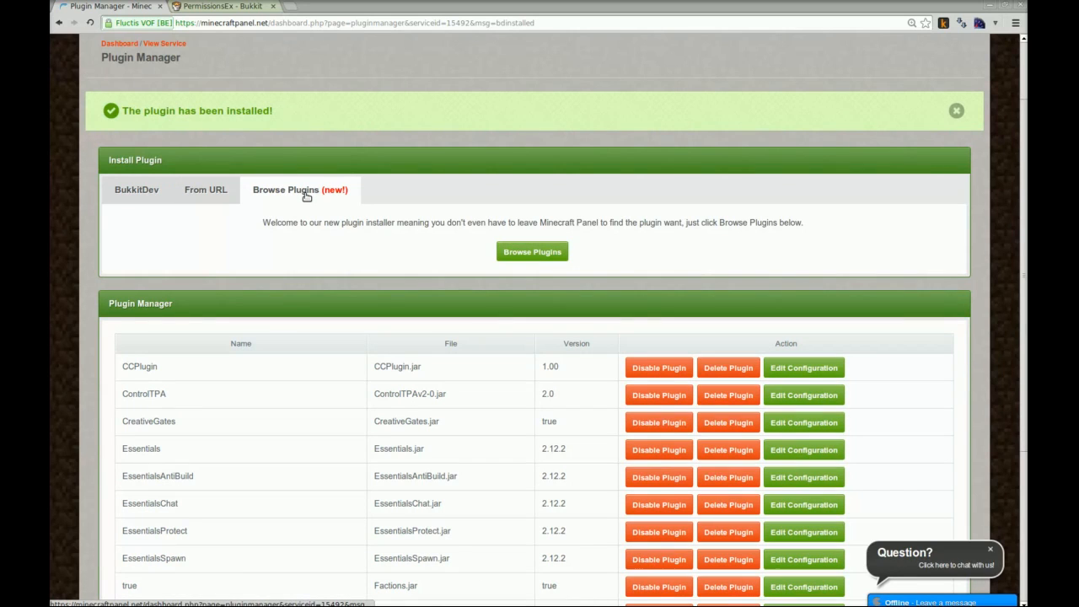
pyautogui.click(524, 253)
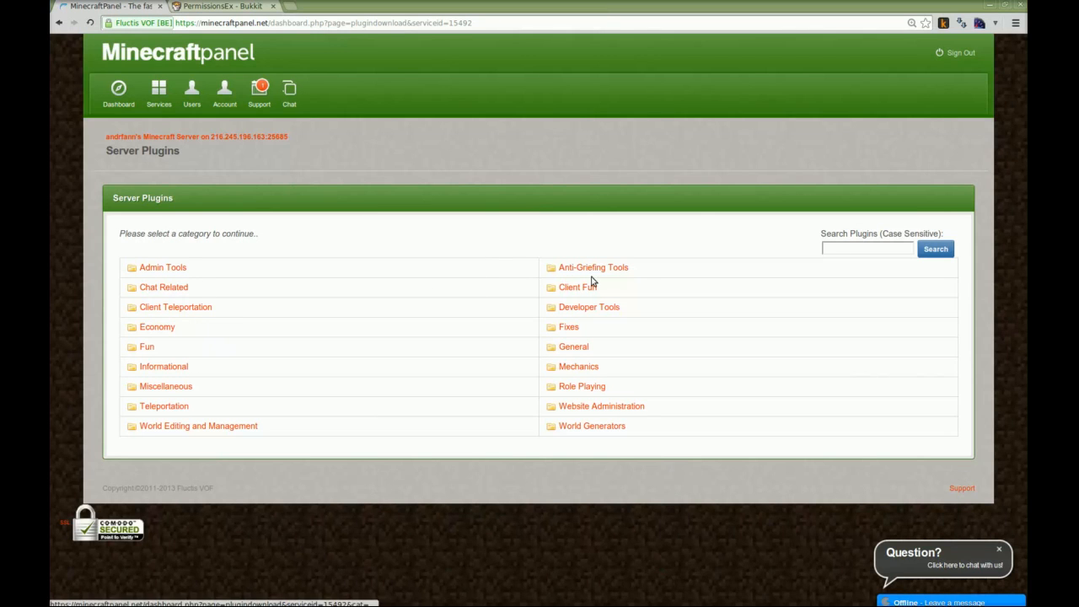
pyautogui.click(875, 243)
pyautogui.write('mcmoney')
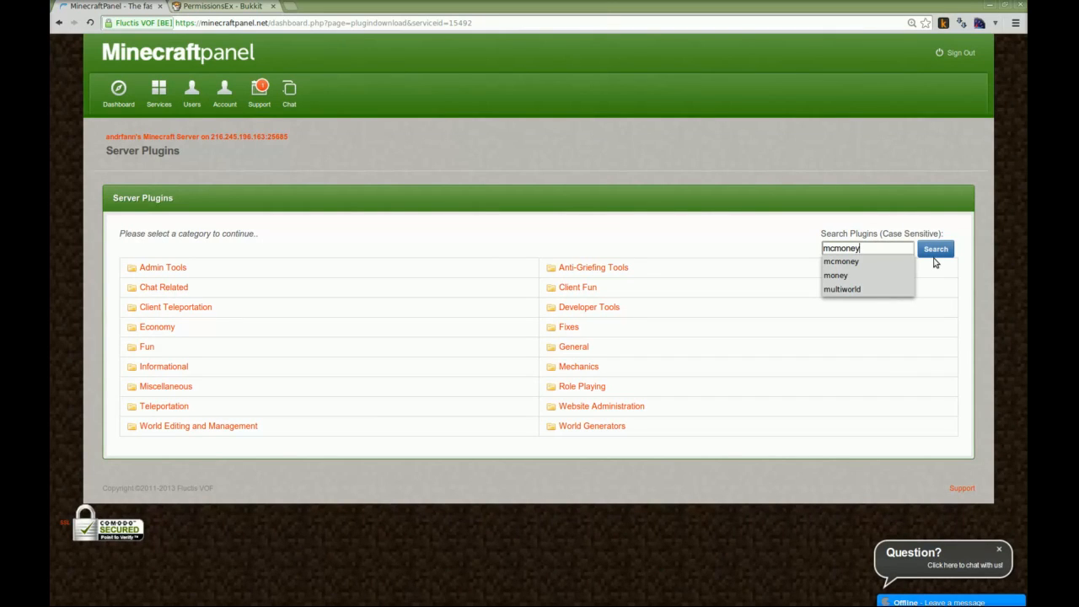
pyautogui.click(935, 250)
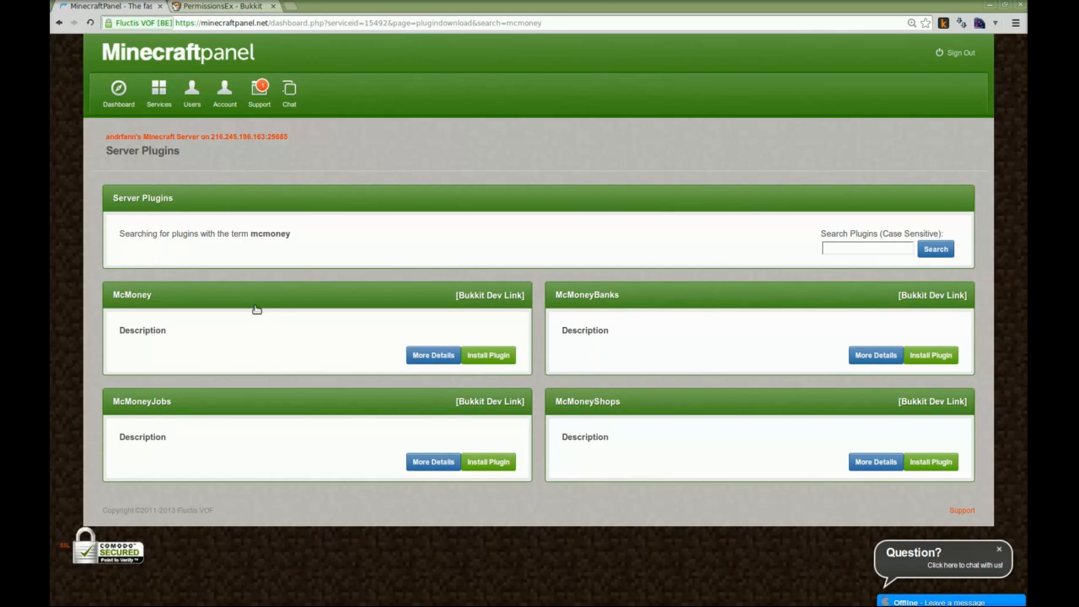
pyautogui.click(499, 358)
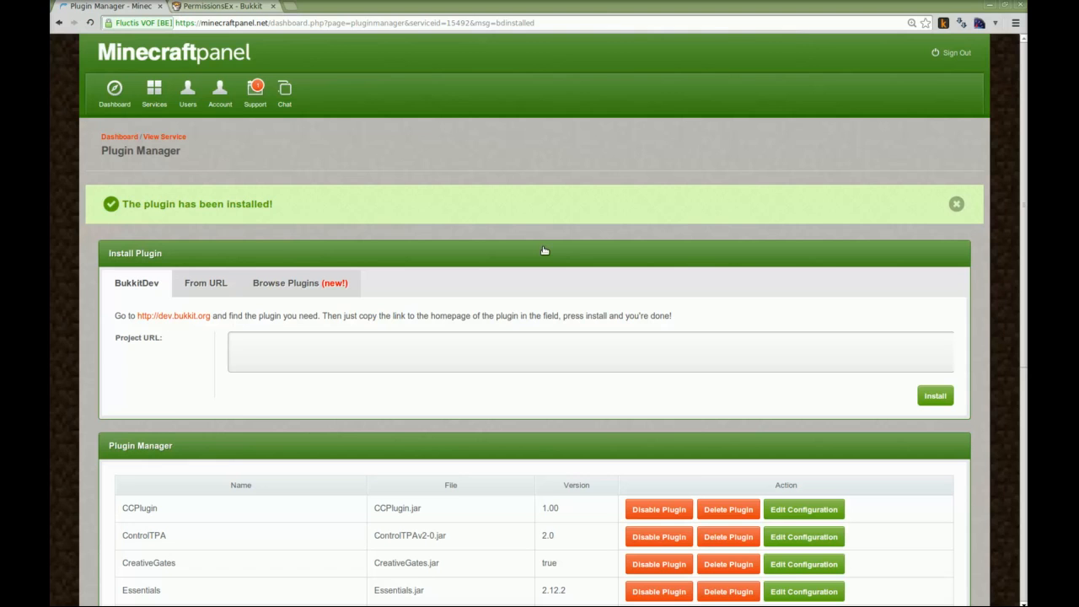
pyautogui.scroll(-2, 566, 386)
pyautogui.scroll(-5, 567, 386)
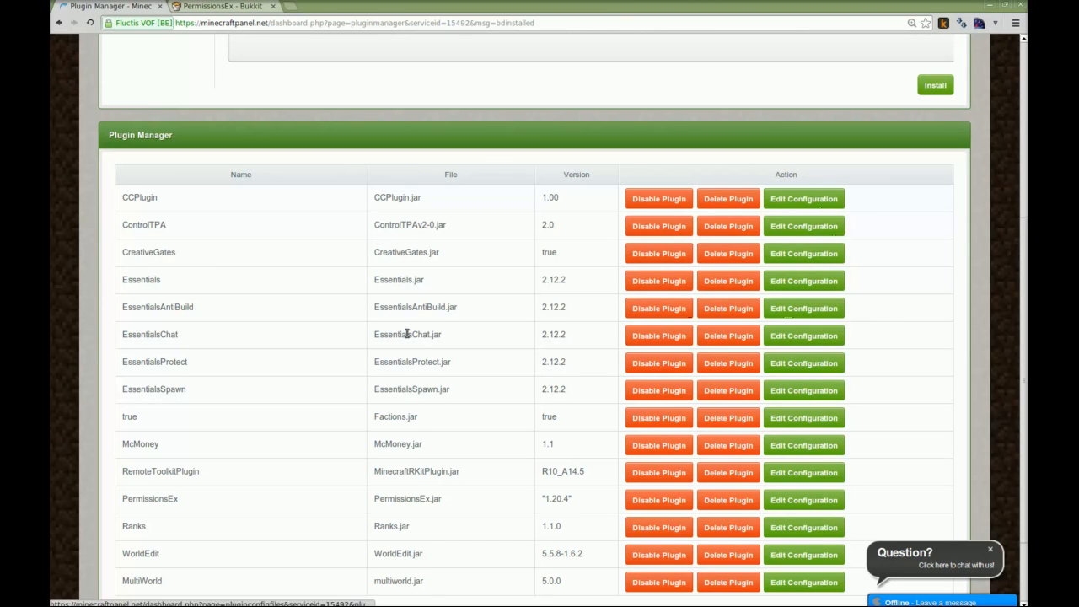
pyautogui.scroll(3, 439, 333)
pyautogui.scroll(2, 399, 332)
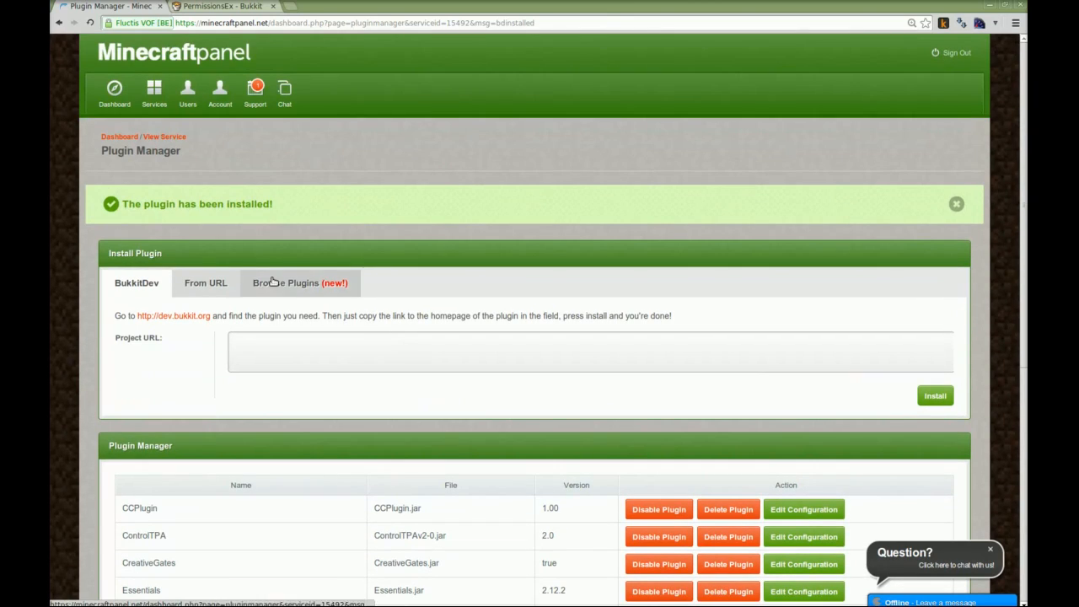
# Start the server from the dashboard and open its web console to view the startup log
pyautogui.click(115, 138)
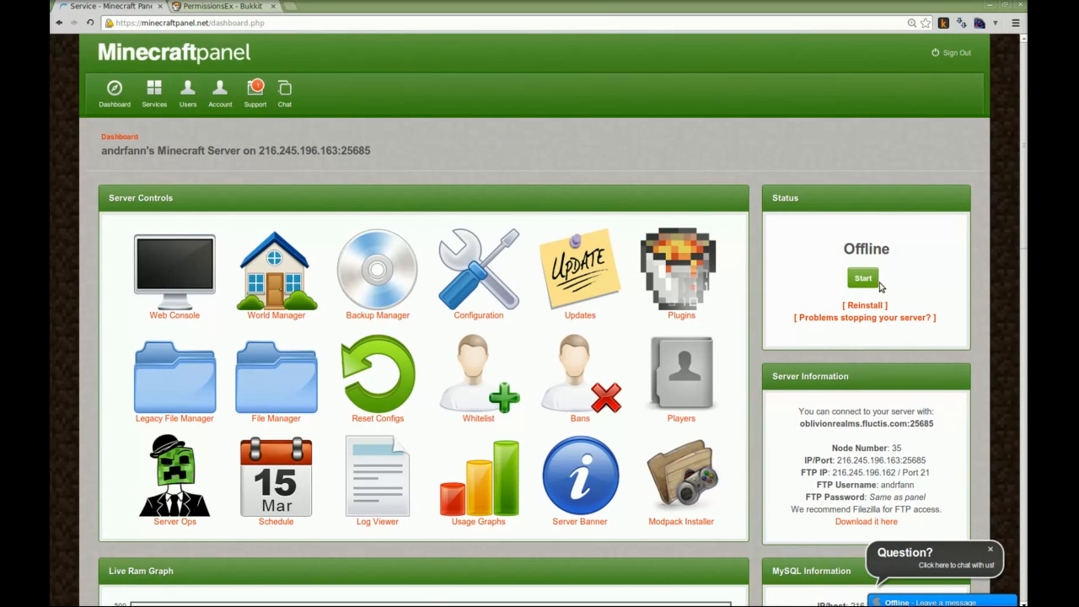
pyautogui.click(863, 277)
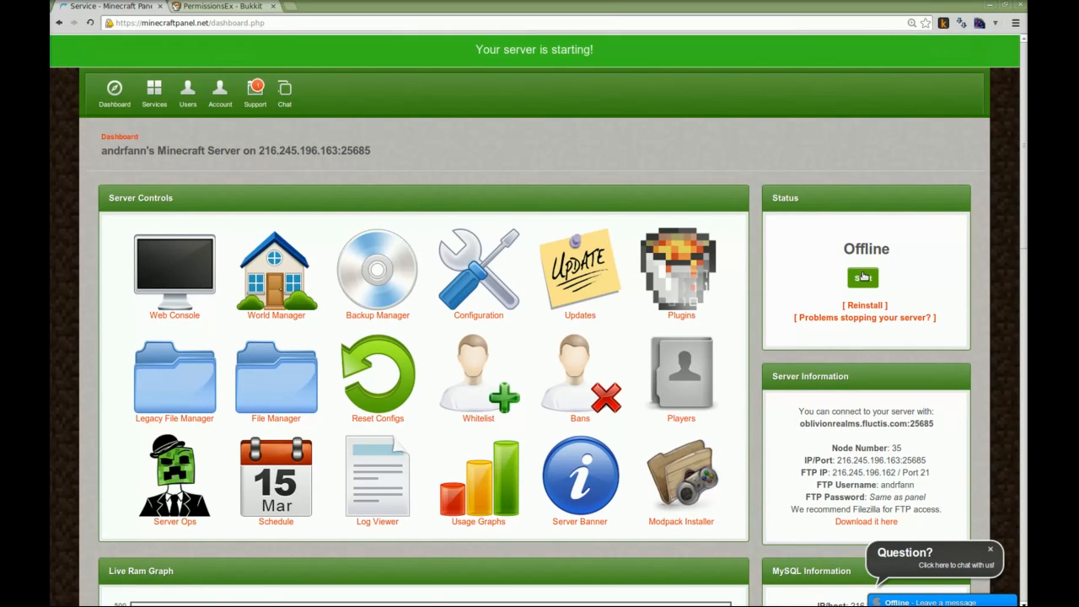
pyautogui.click(190, 283)
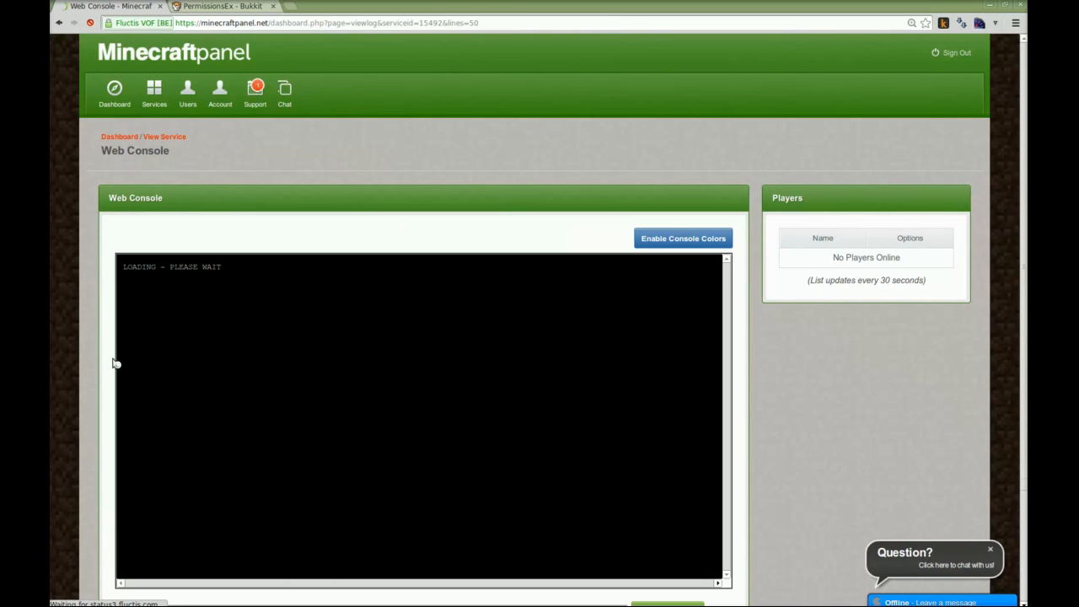
pyautogui.scroll(-2, 750, 353)
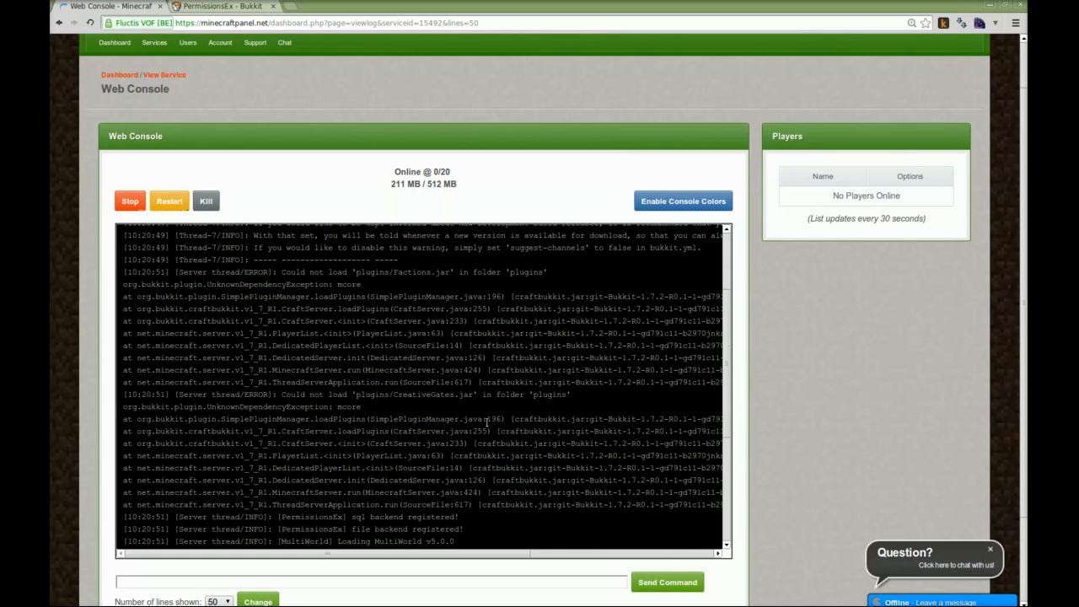
# Review the rest of the startup log in the web console and stop the server
pyautogui.scroll(-3, 388, 363)
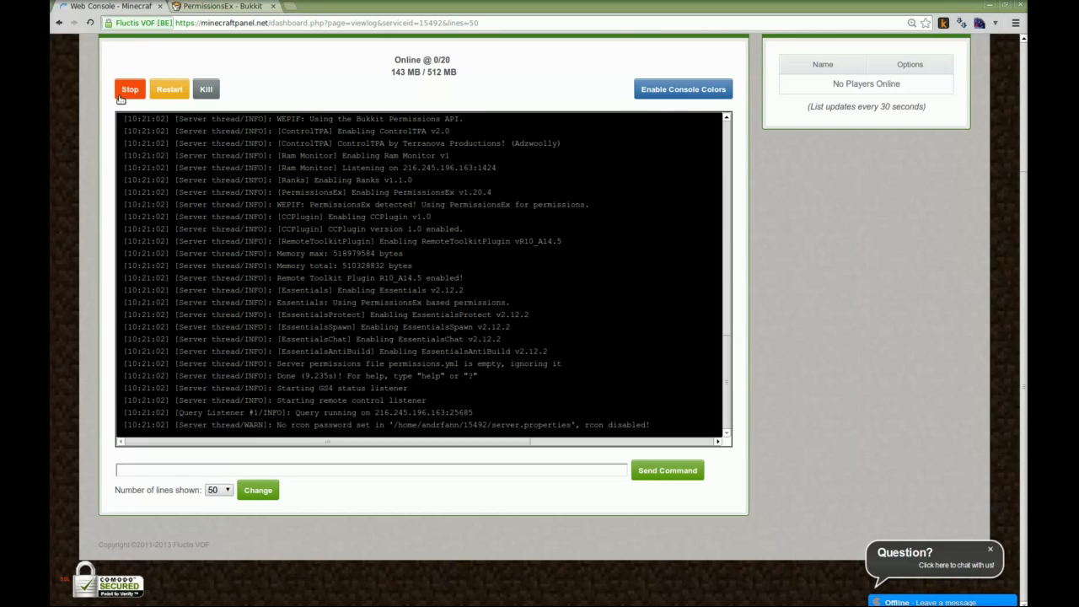
pyautogui.click(122, 93)
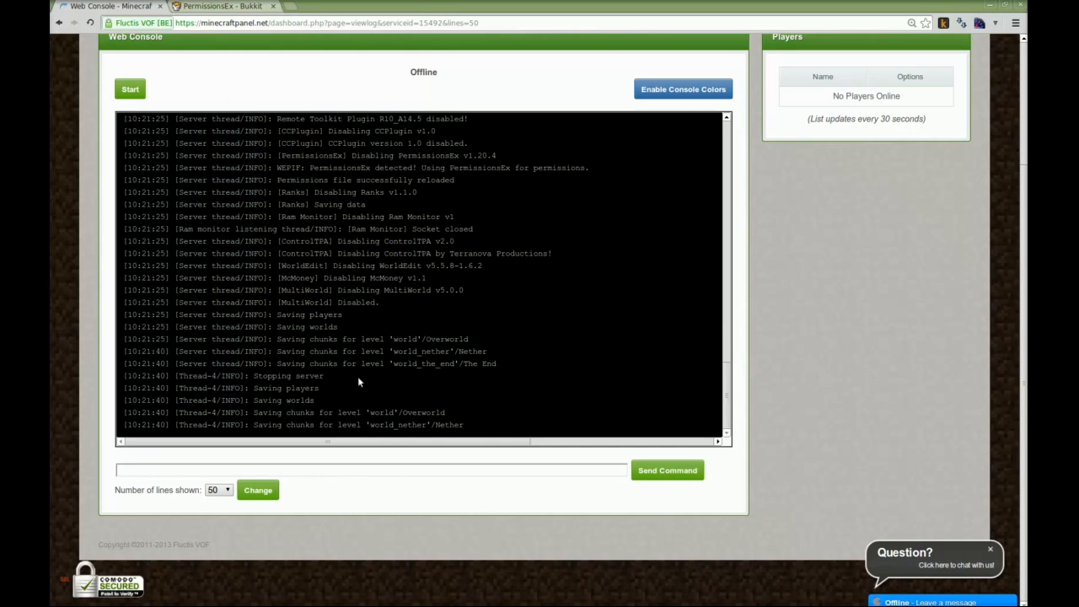
pyautogui.scroll(3, 757, 347)
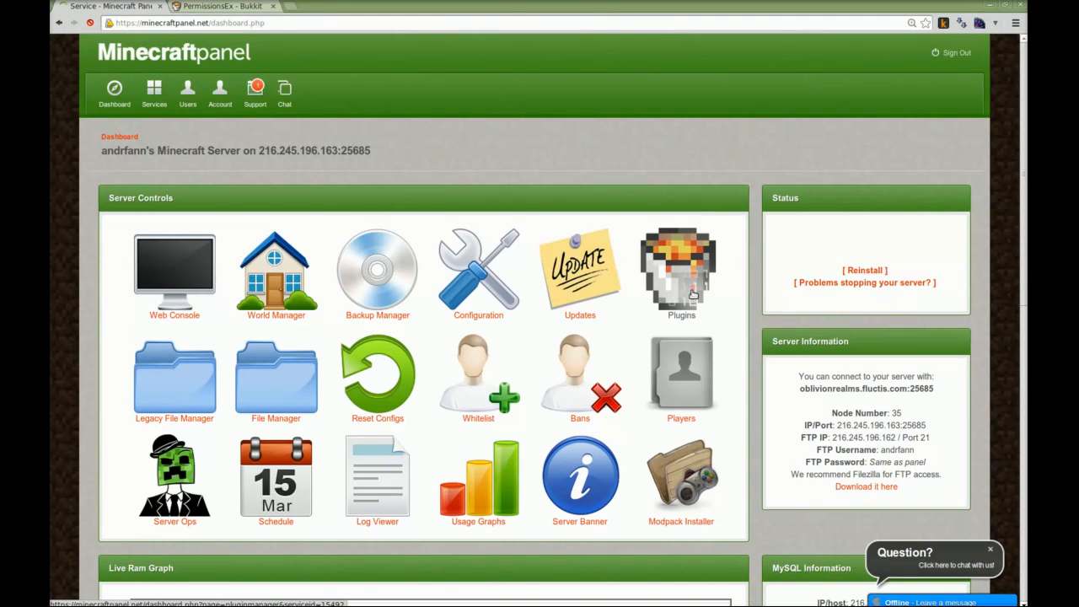
# Open the PermissionsEx configuration file permissions.yml for editing from the server's plugin manager
pyautogui.click(692, 292)
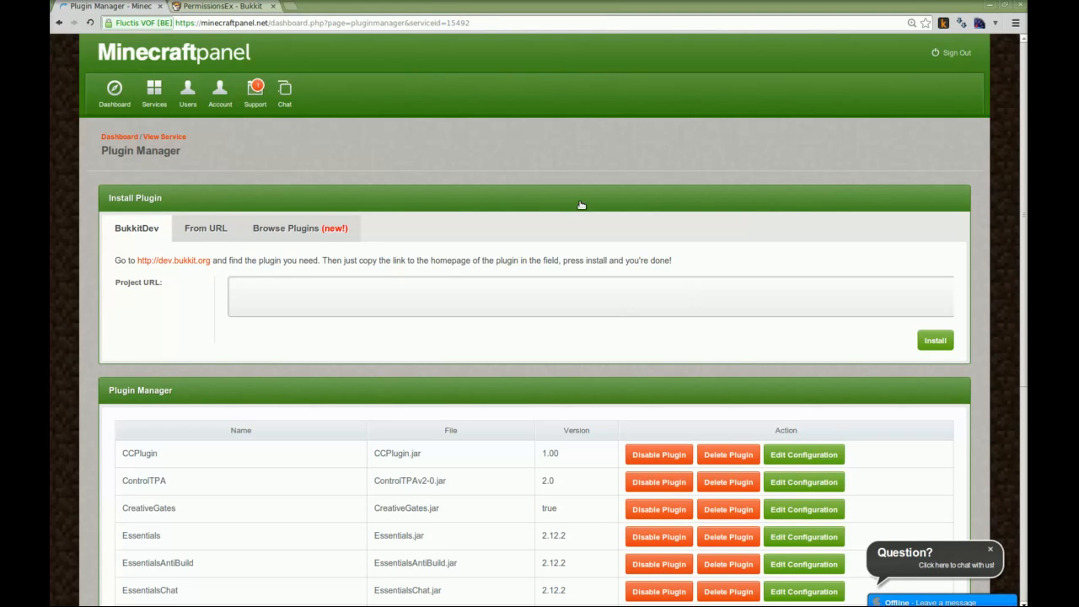
pyautogui.scroll(-5, 588, 236)
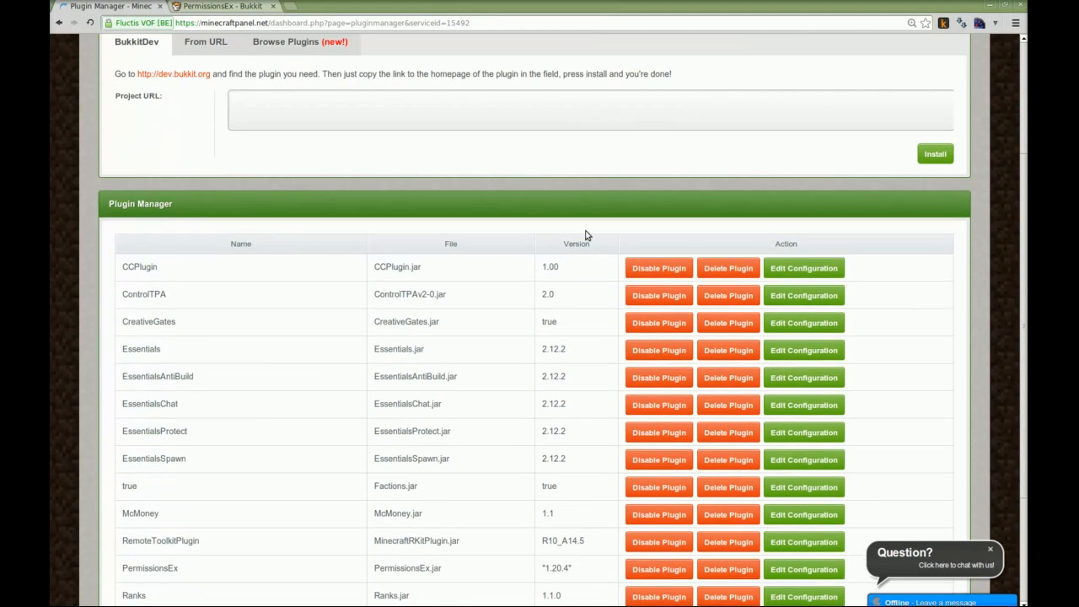
pyautogui.scroll(-2, 588, 235)
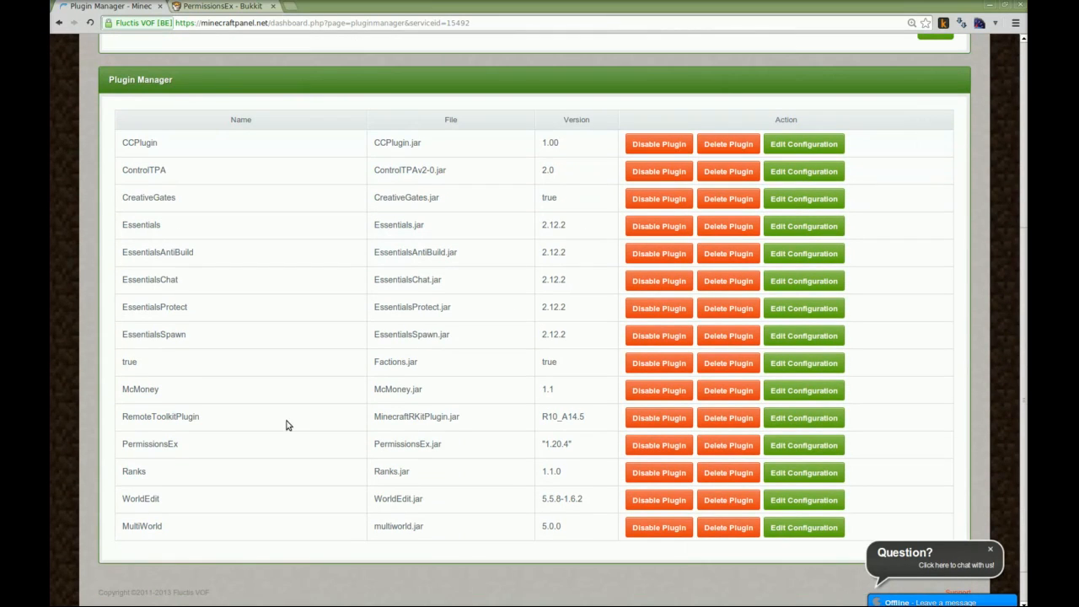
pyautogui.click(808, 450)
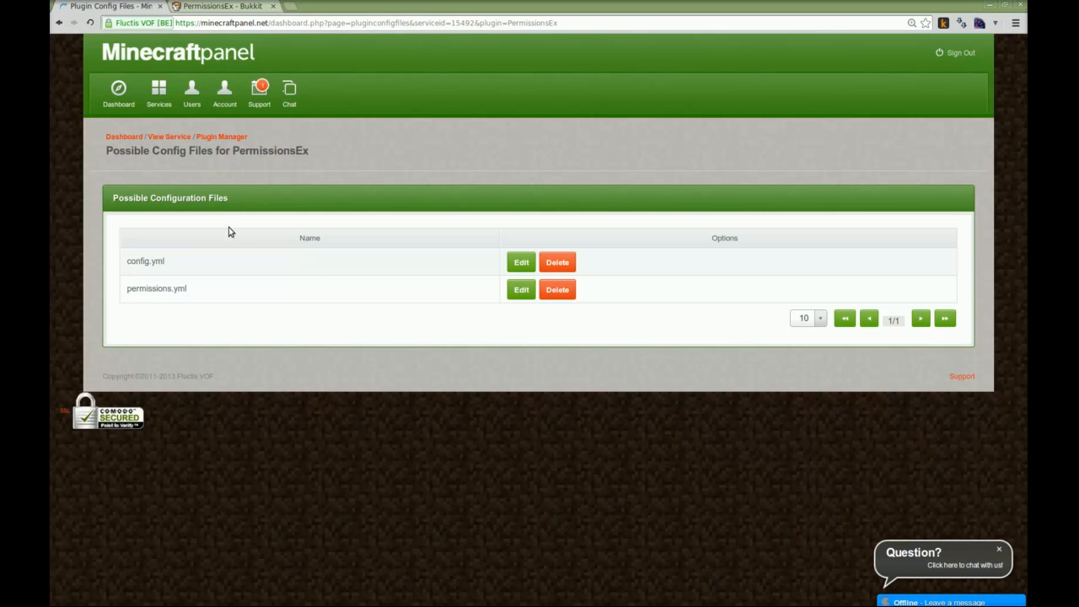
pyautogui.click(524, 291)
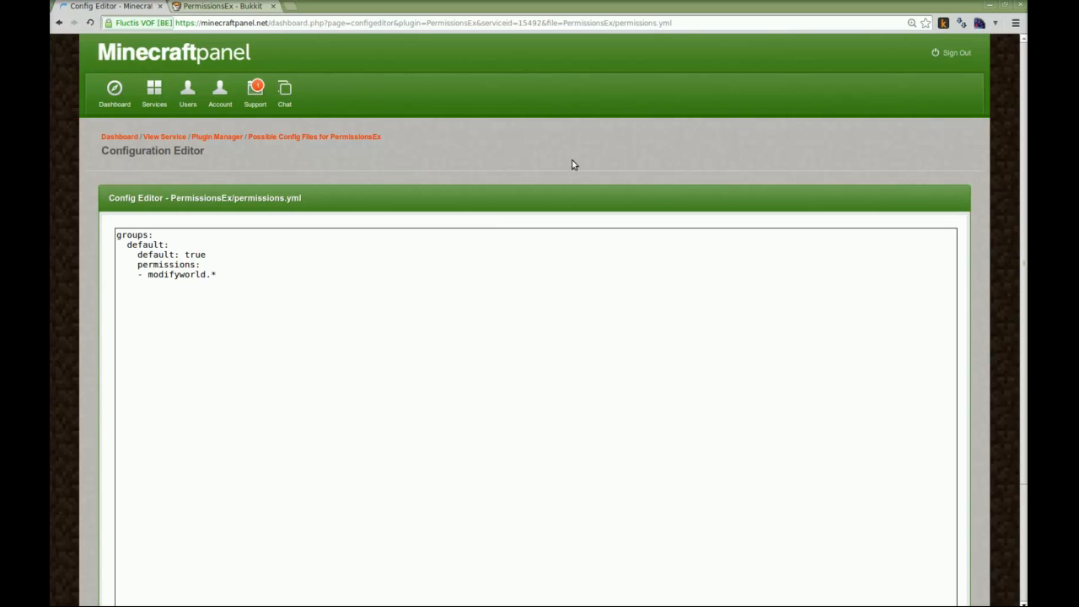
# Dismiss the chat bubble covering the editor, save the PermissionsEx permissions.yml file, and leave the configuration editor
pyautogui.scroll(-2, 971, 180)
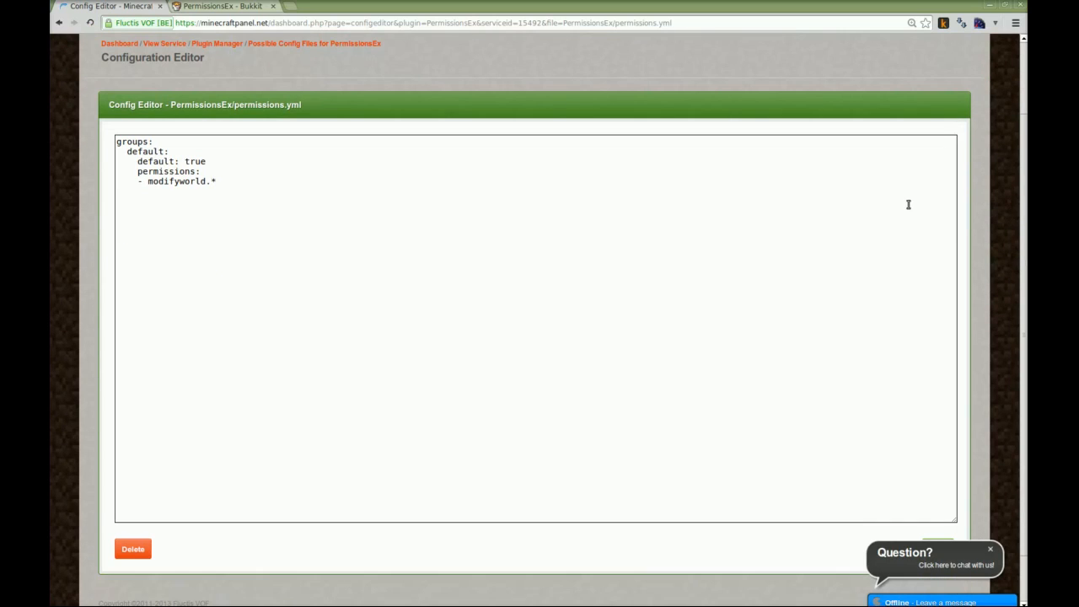
pyautogui.click(993, 546)
pyautogui.click(309, 177)
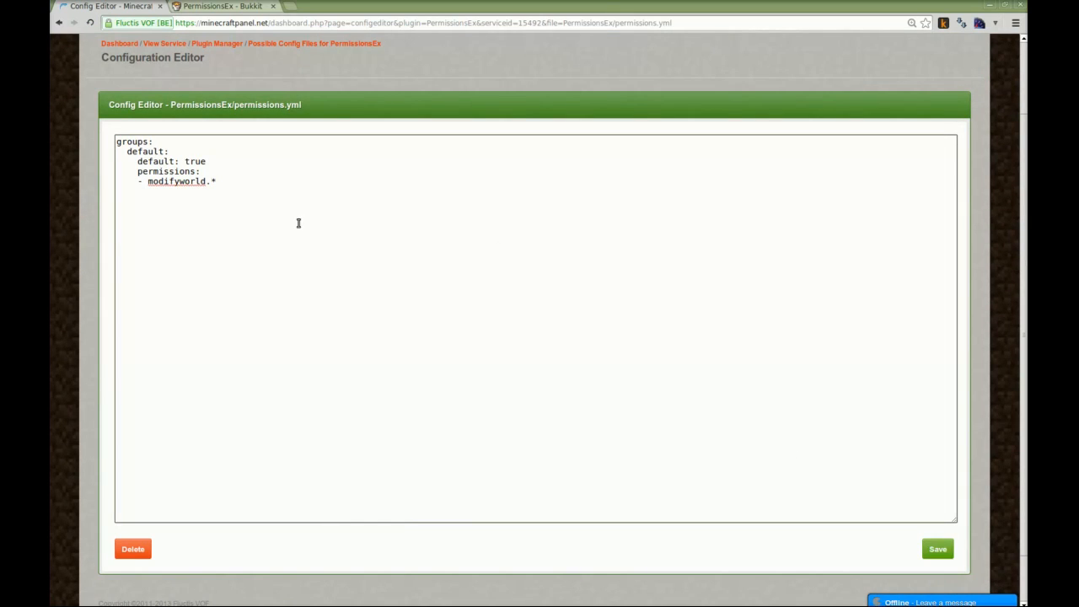
pyautogui.click(933, 553)
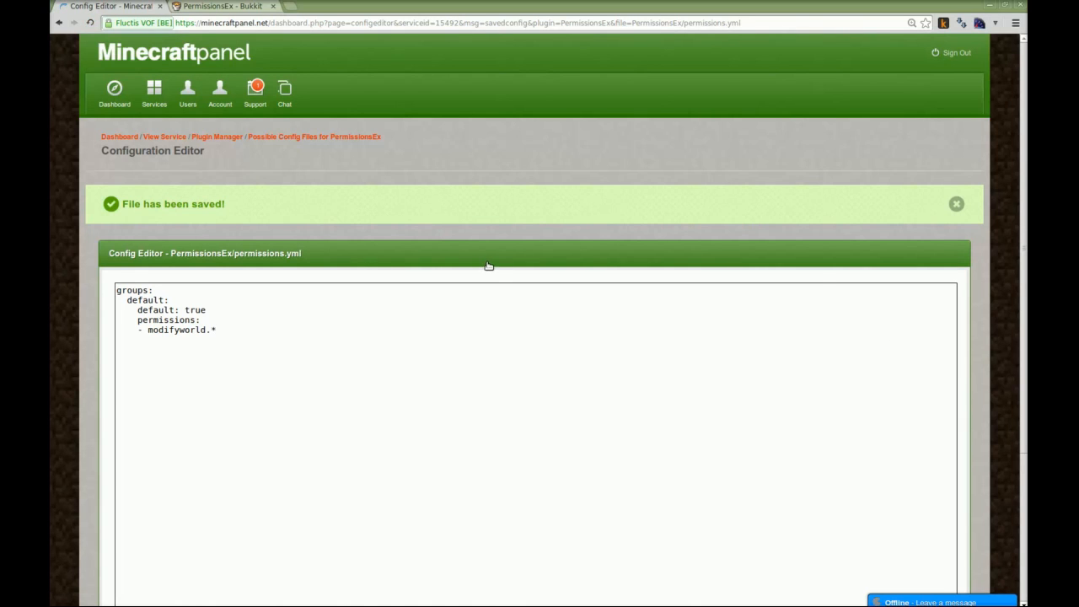
pyautogui.click(253, 139)
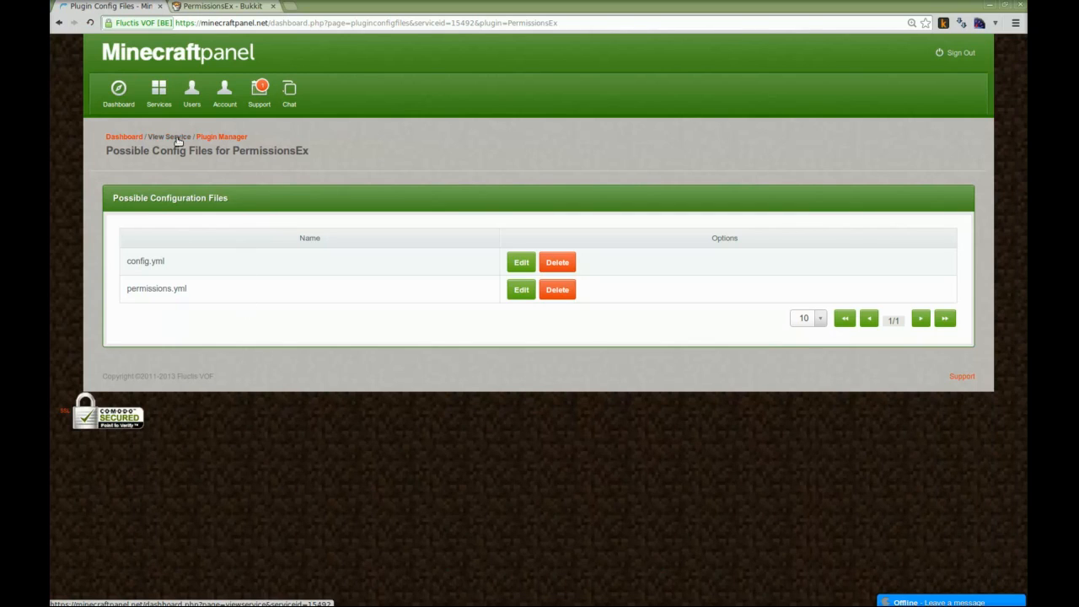
pyautogui.click(210, 137)
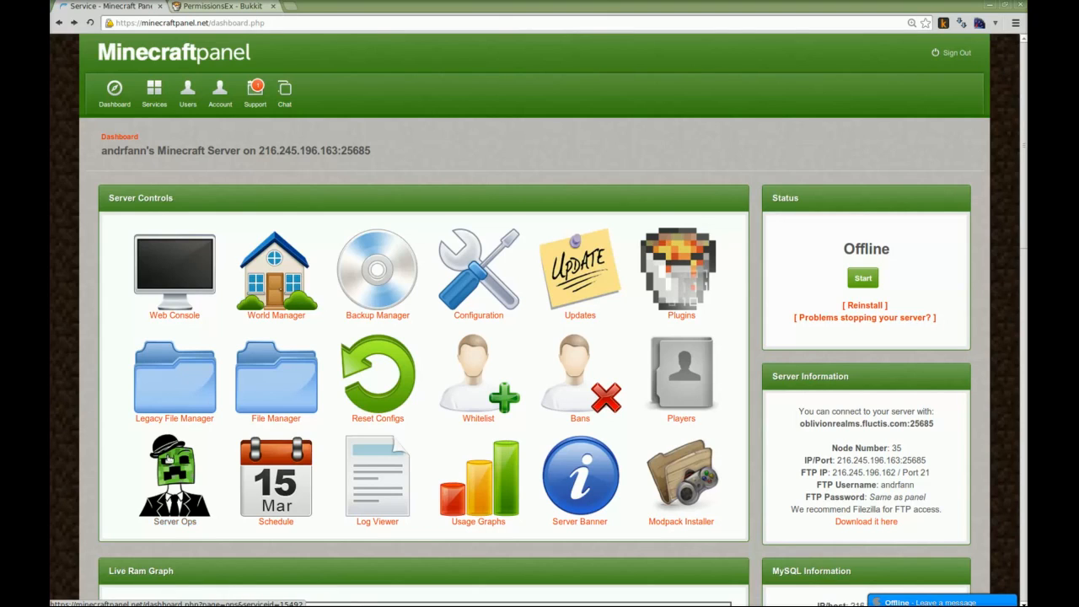
# Add the username "somoose" to the server operators and return to the dashboard
pyautogui.click(182, 503)
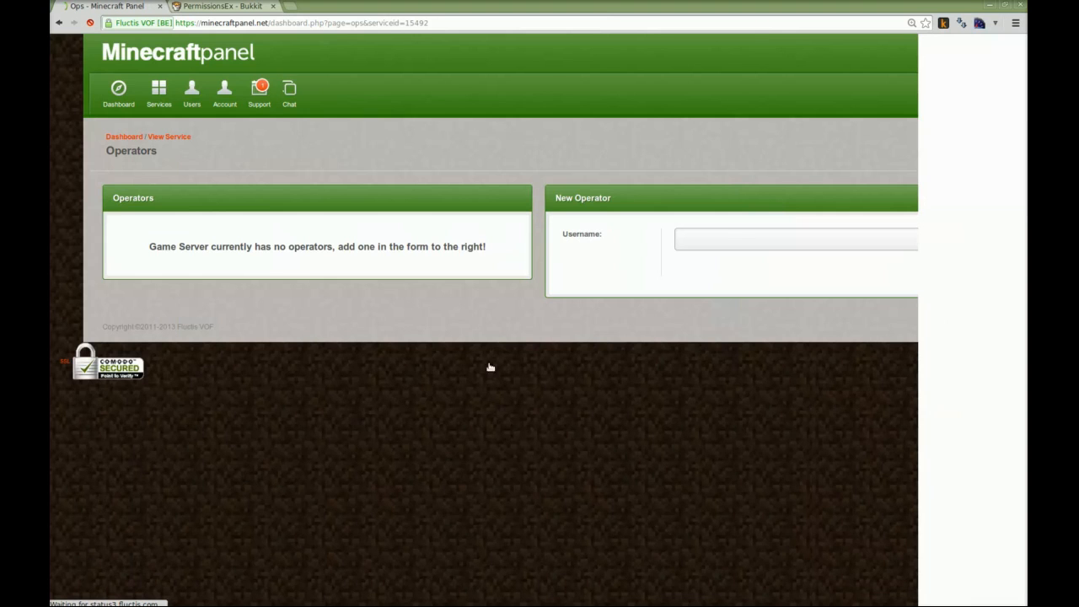
pyautogui.click(734, 236)
pyautogui.write('somoose')
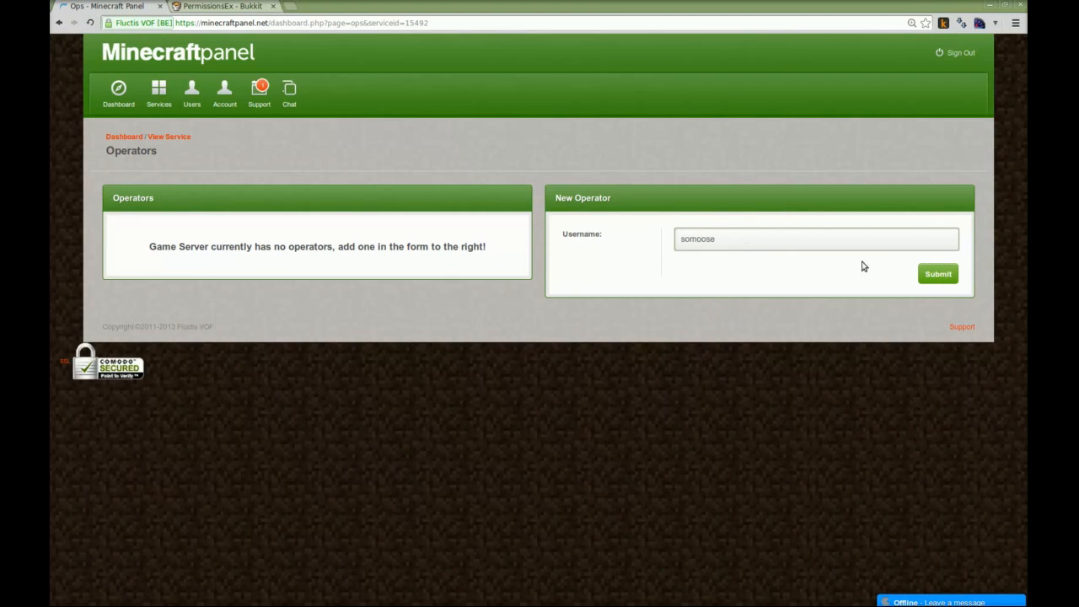
pyautogui.click(939, 275)
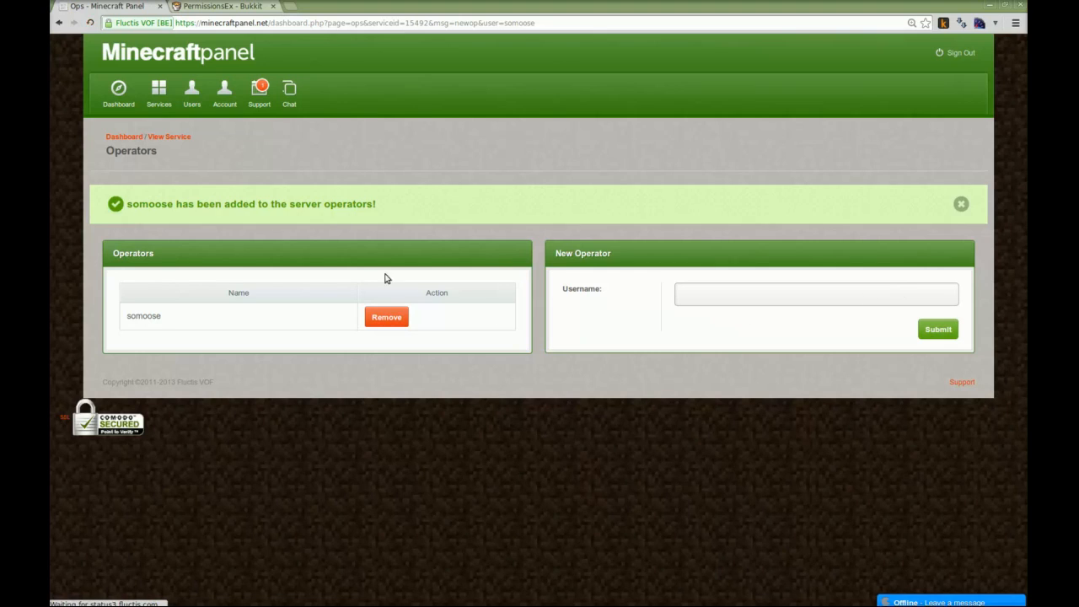
pyautogui.click(118, 140)
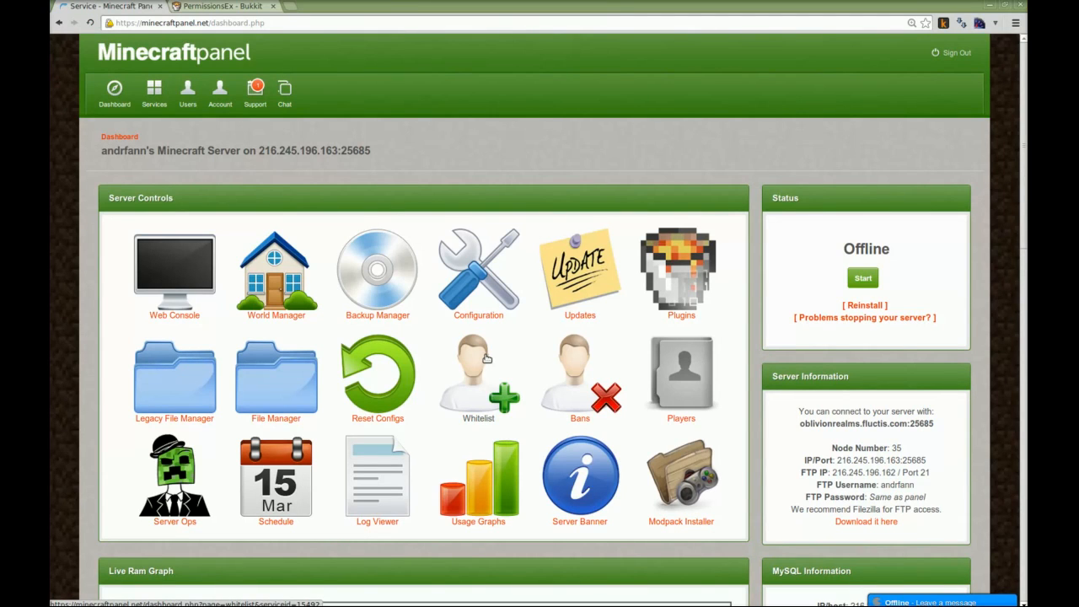
# Ban the username "Herobrine" from the server and return to the dashboard
pyautogui.click(581, 386)
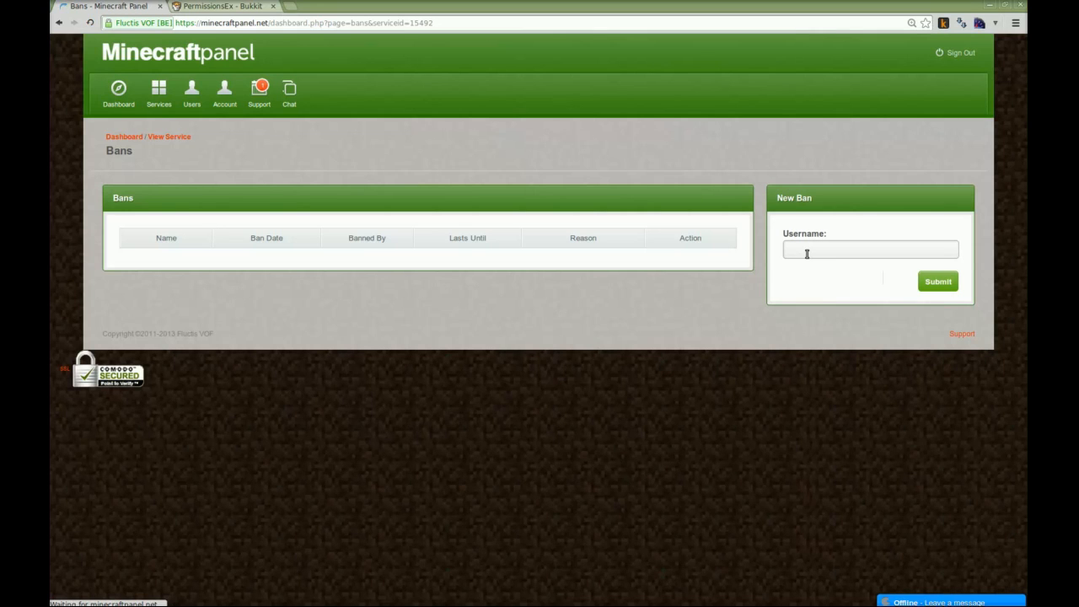
pyautogui.click(806, 254)
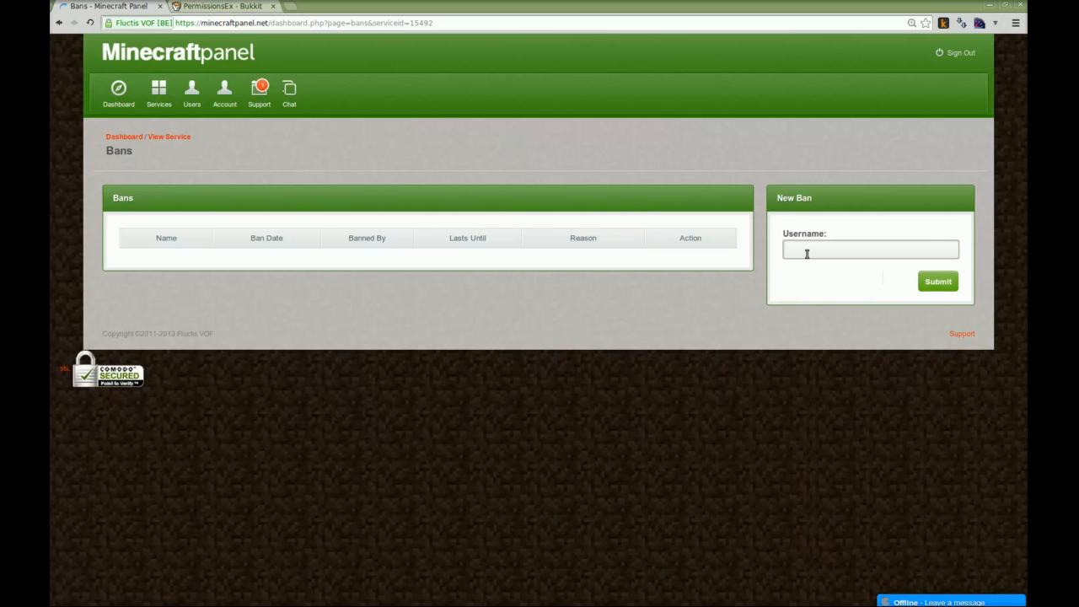
pyautogui.write('Herobrine')
pyautogui.click(945, 282)
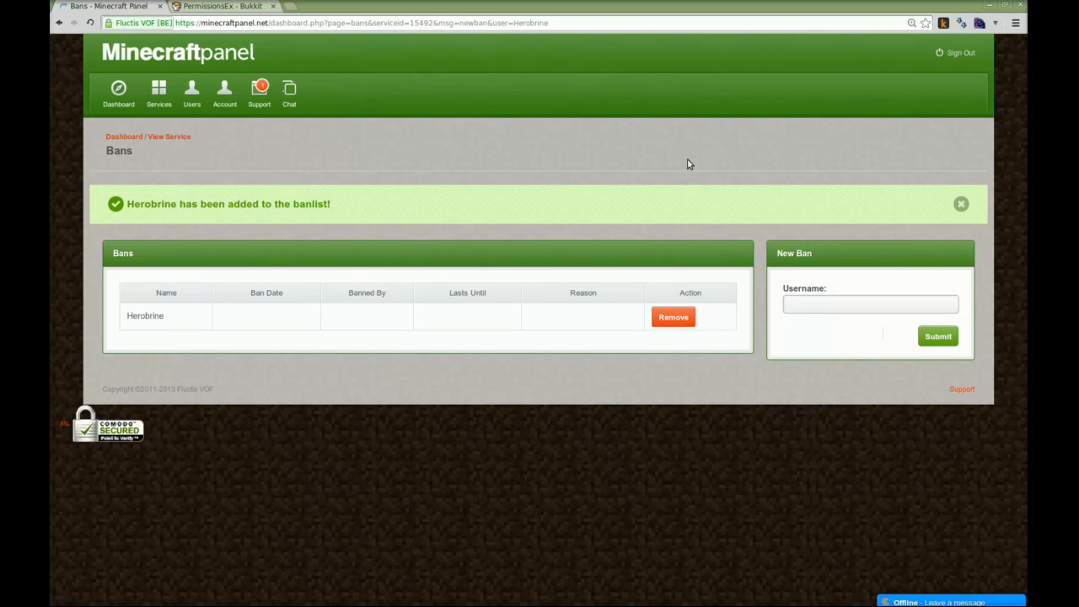
pyautogui.click(130, 139)
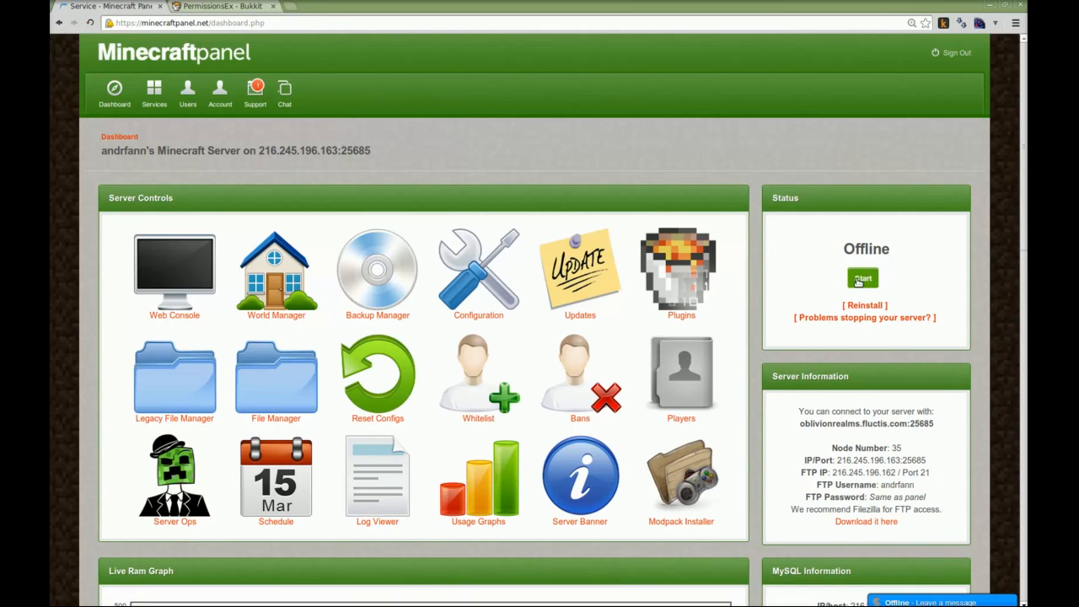
# Start the server from the dashboard and highlight its connection address in the server information
pyautogui.click(859, 280)
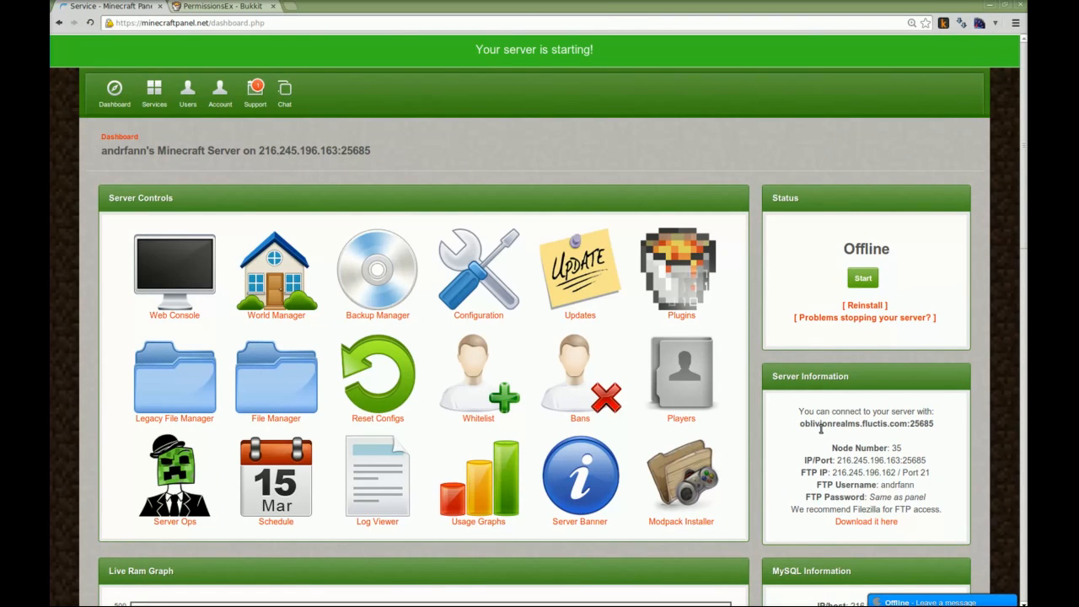
pyautogui.moveTo(799, 436); pyautogui.dragTo(954, 434)
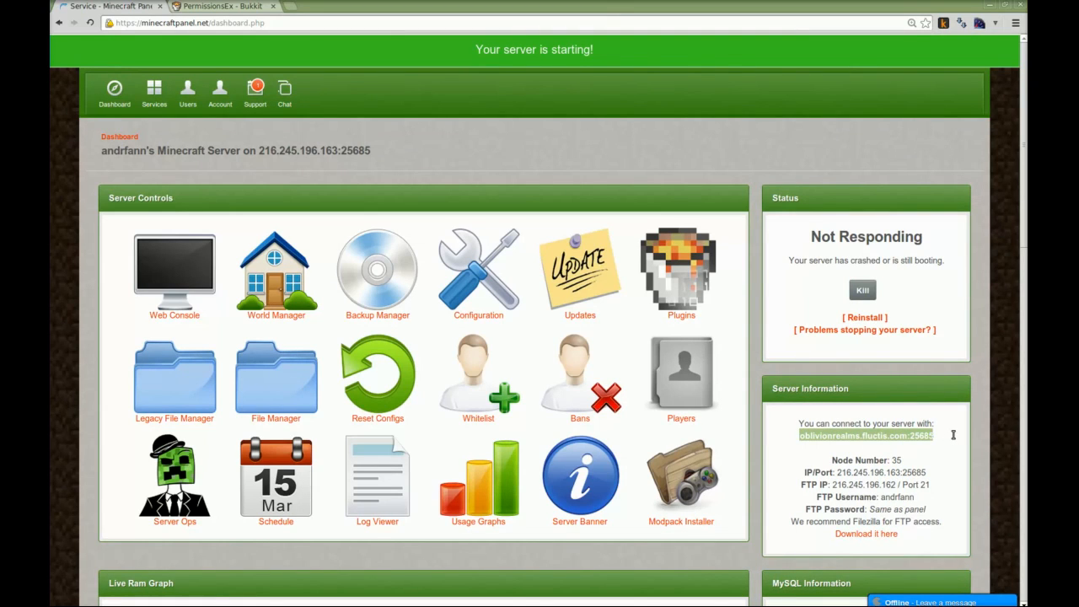
pyautogui.click(953, 436)
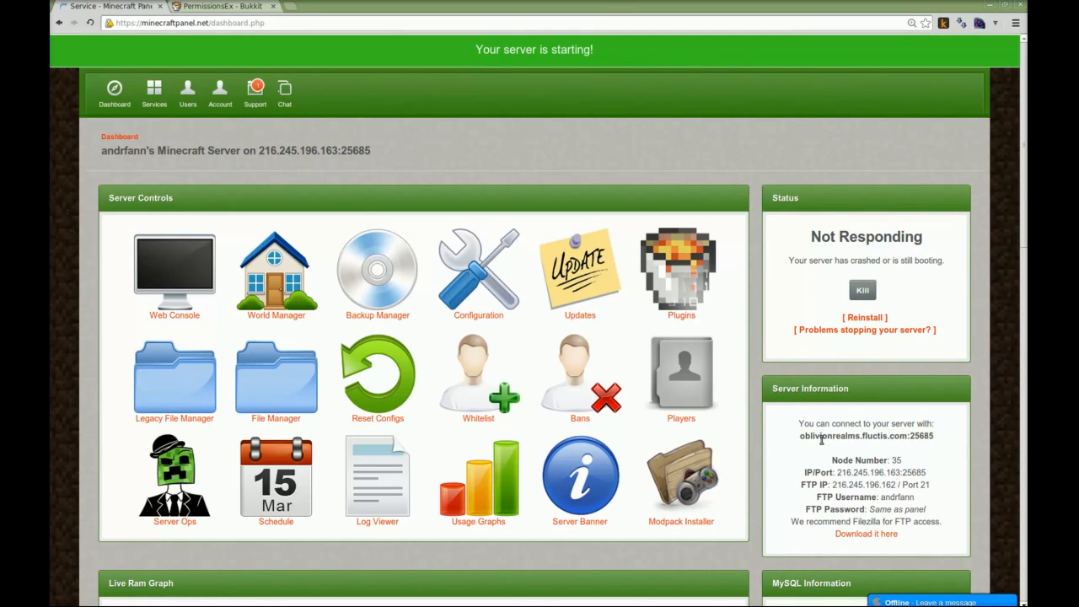
pyautogui.moveTo(800, 436); pyautogui.dragTo(934, 436)
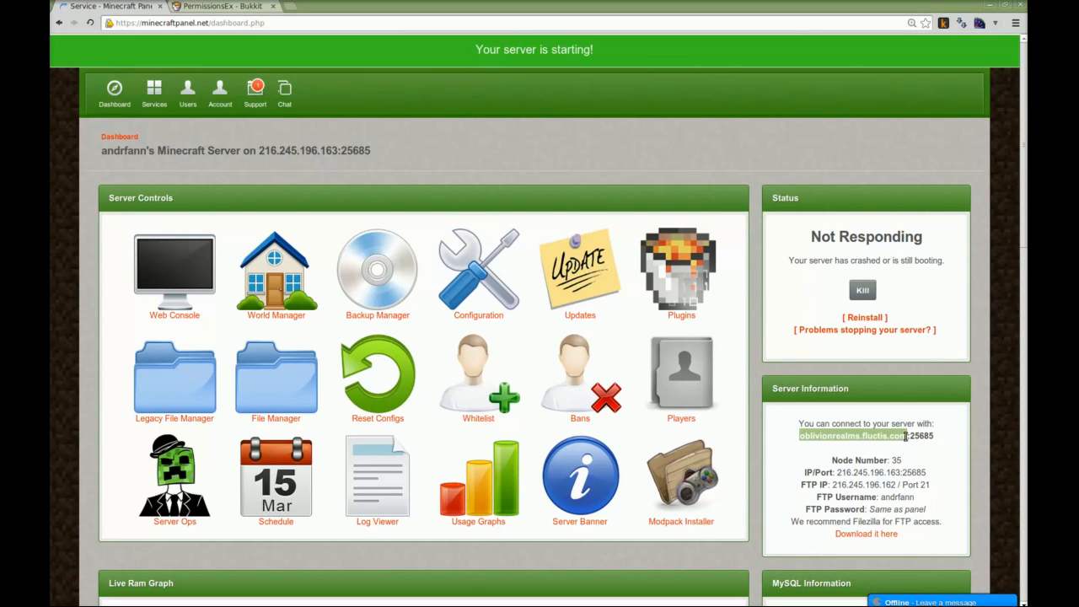